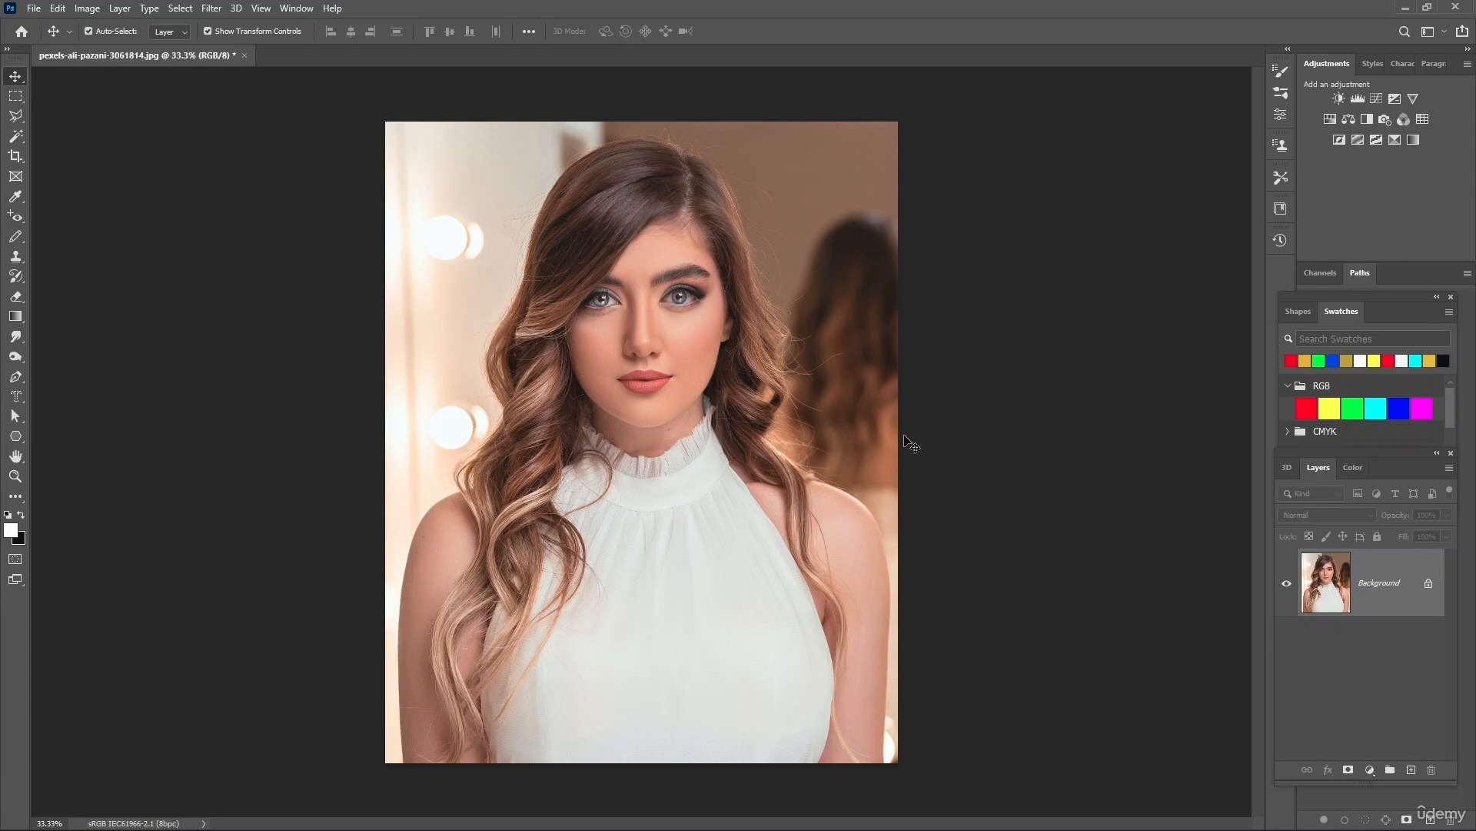
left_click(211, 8)
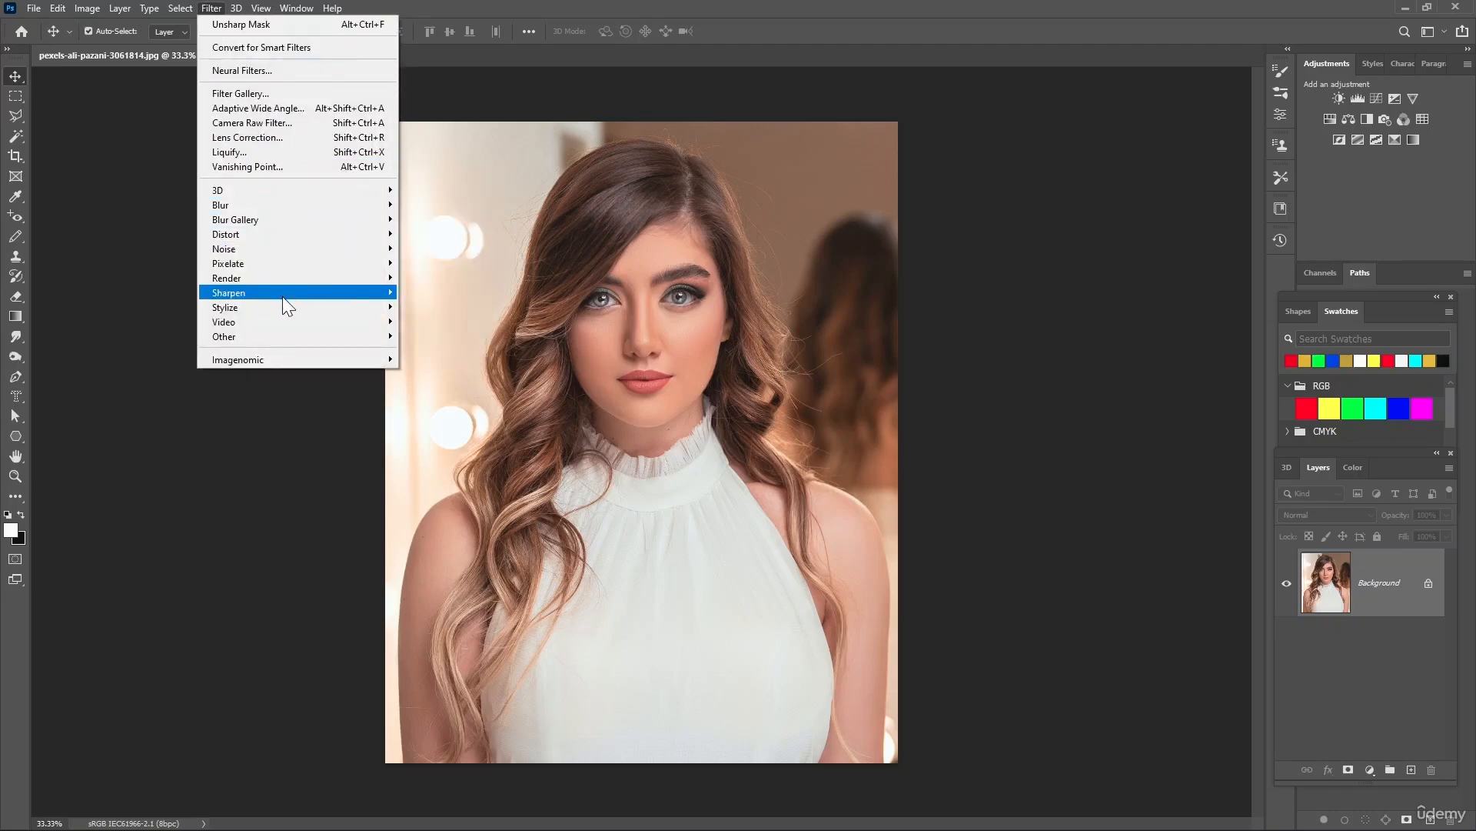
mouse_move(377, 291)
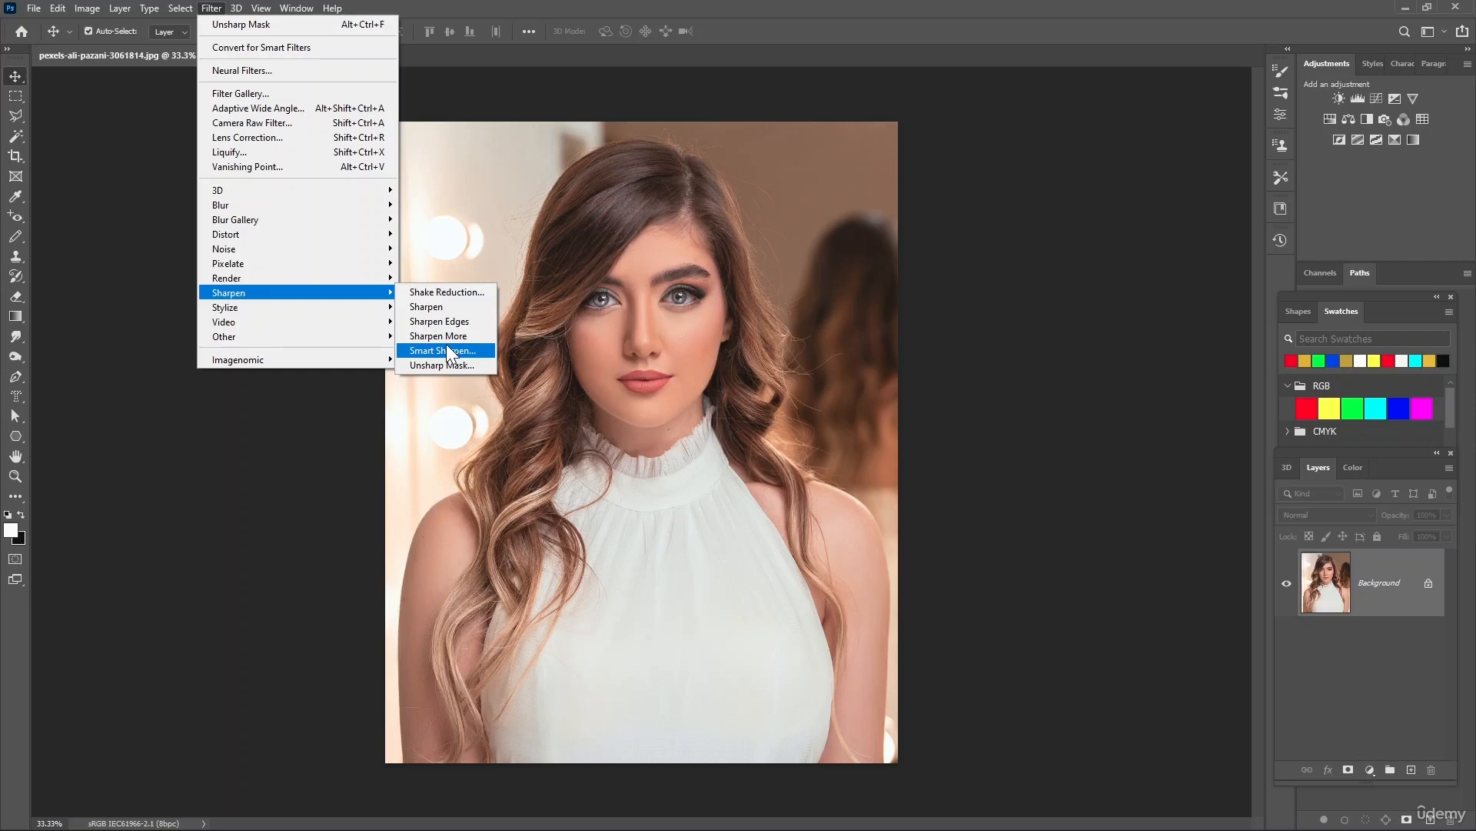
mouse_move(373, 343)
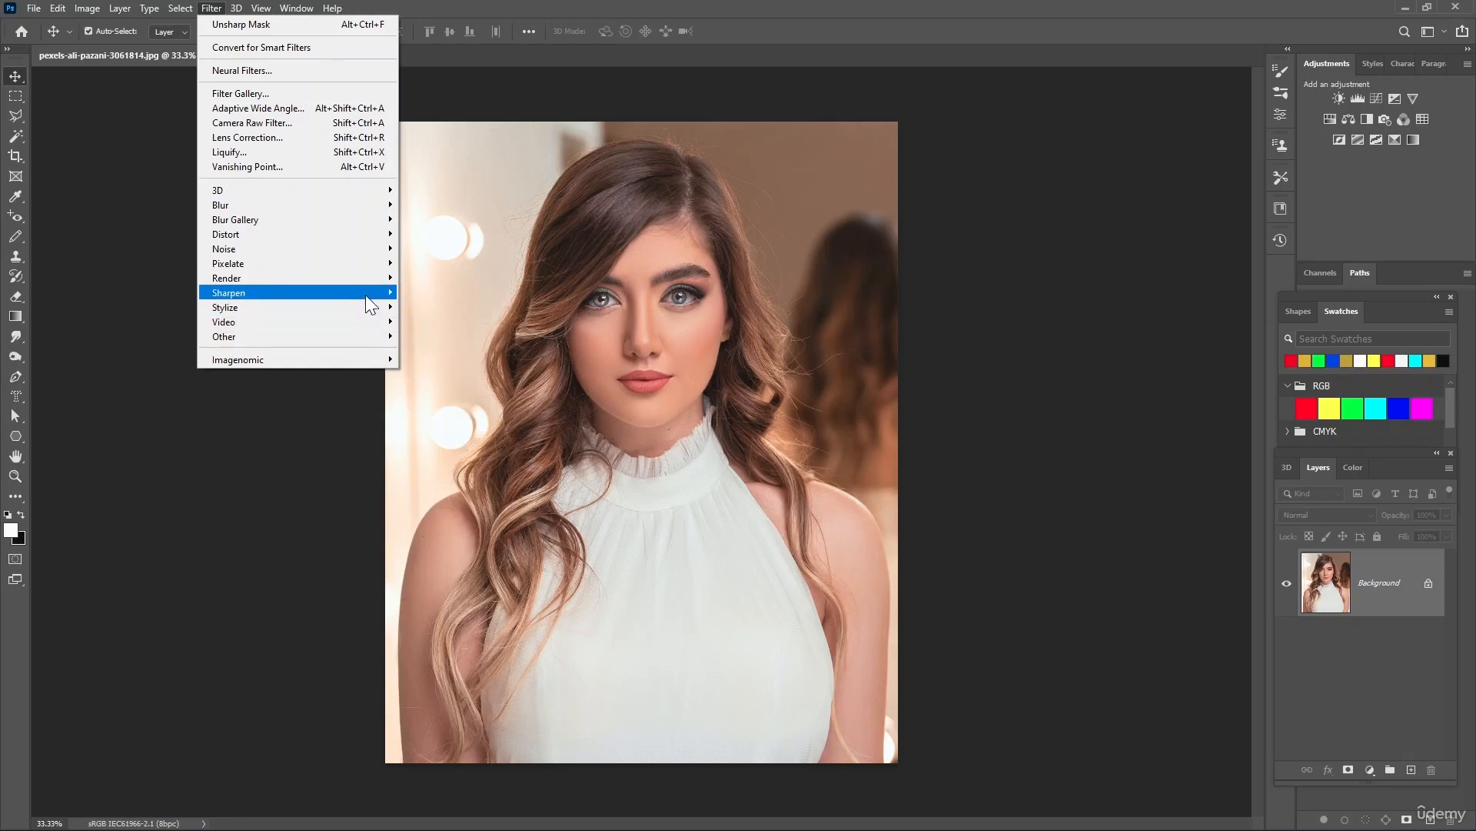
left_click(523, 297)
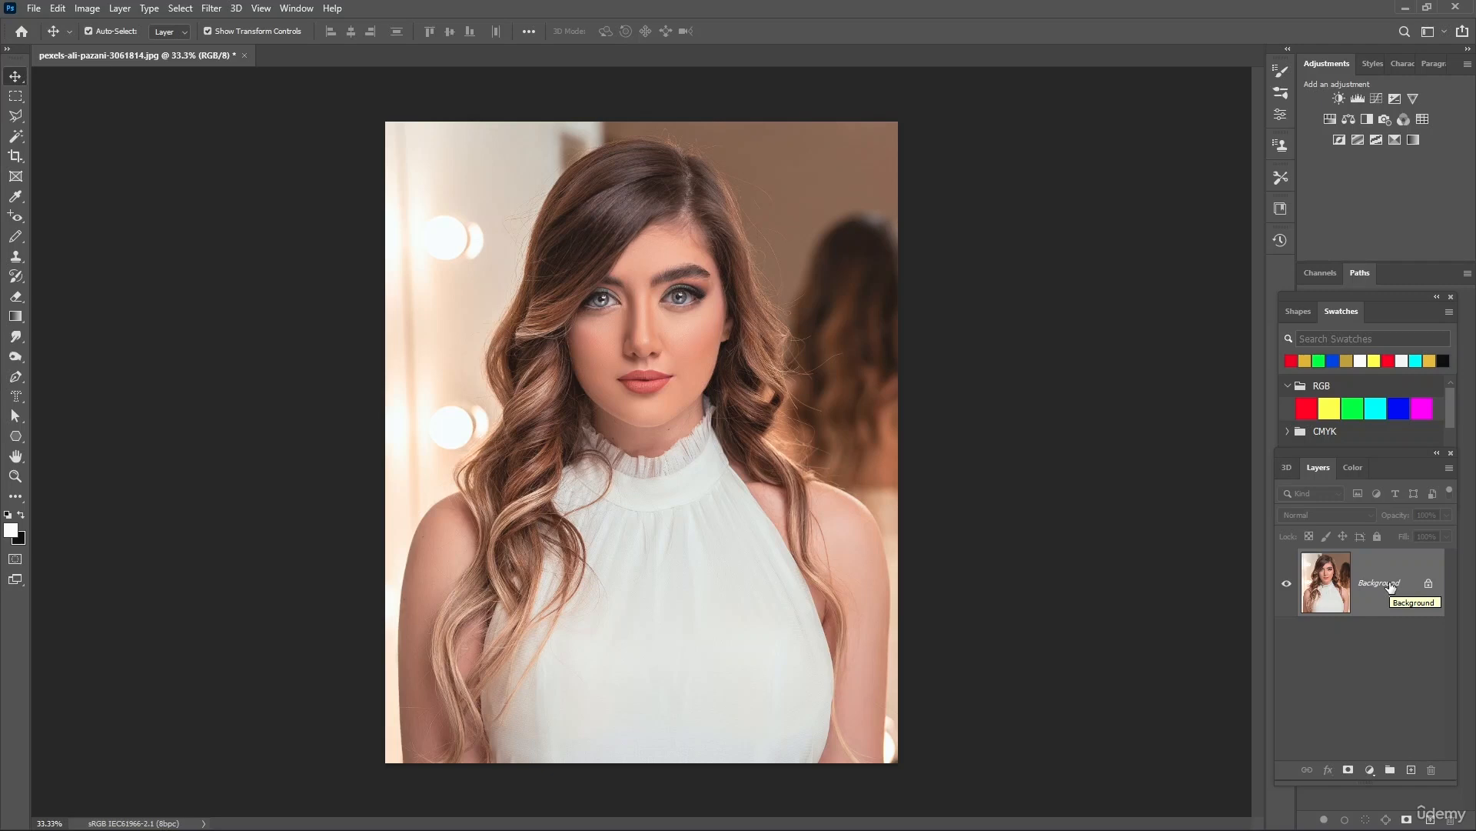
Duplicate the Background layer and open the Unsharp Mask filter on the copy, keeping the face in view
key("ctrl+j")
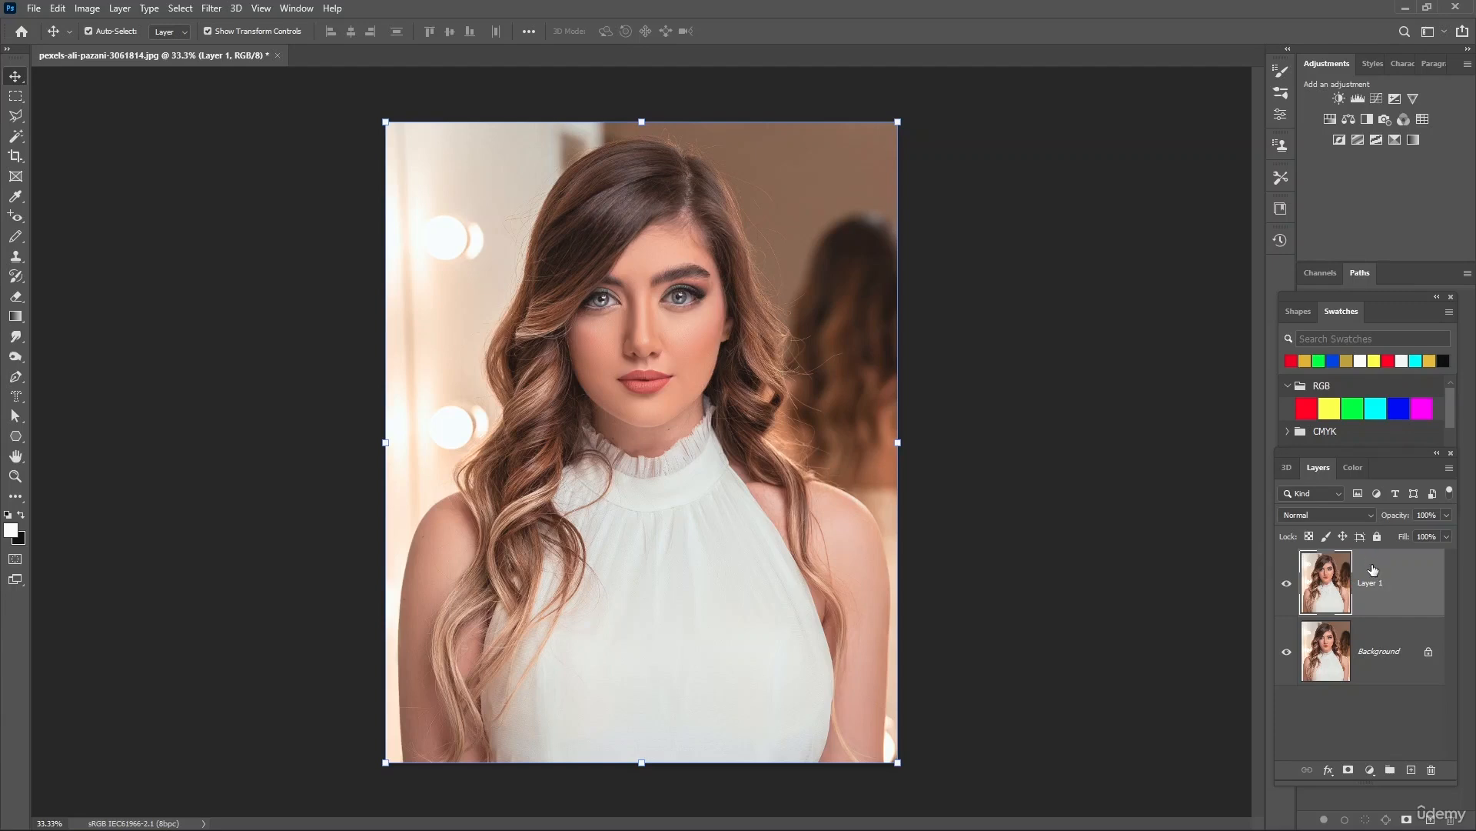
left_click(211, 8)
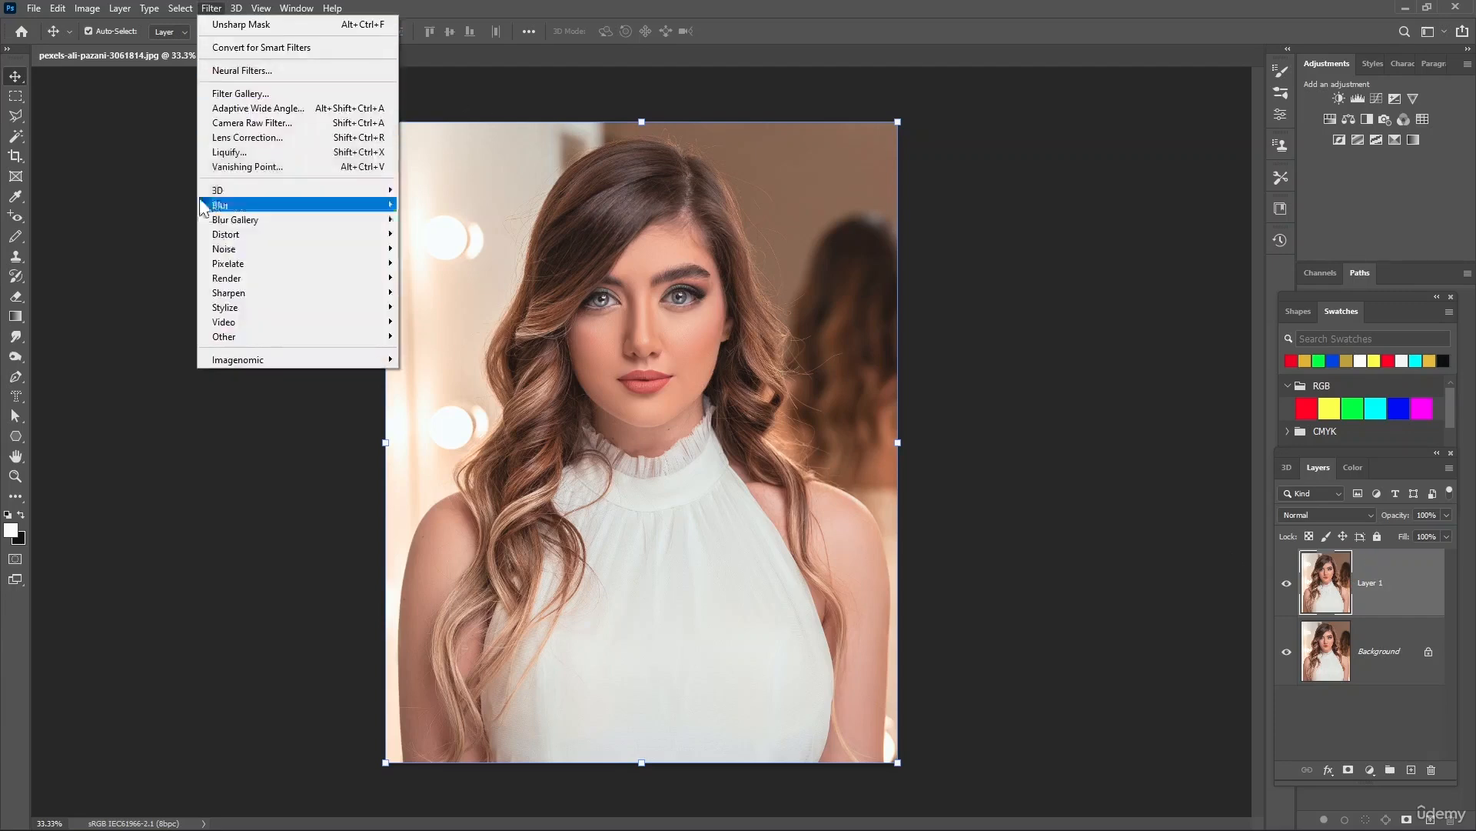
mouse_move(238, 296)
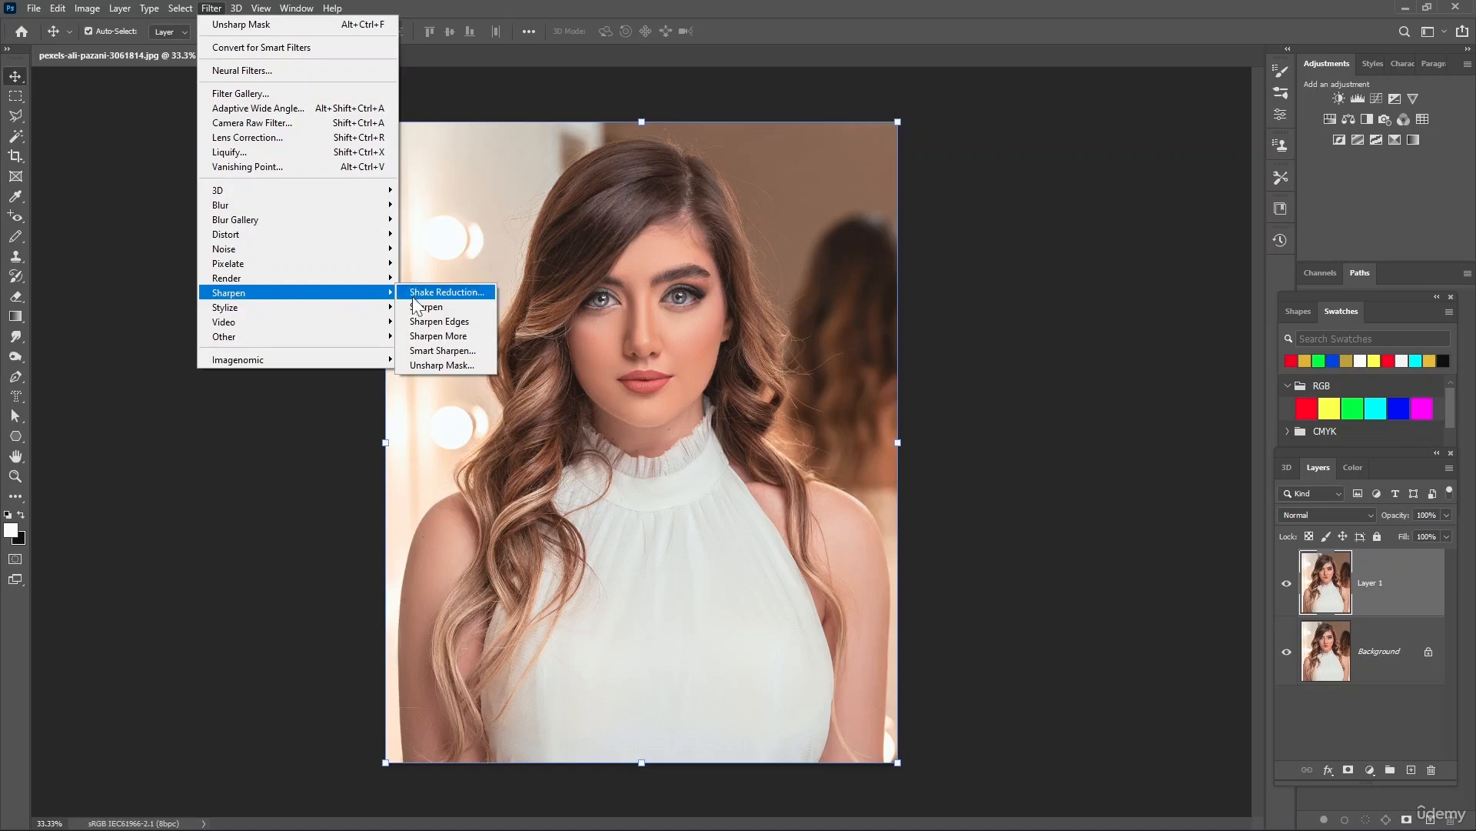
left_click(454, 363)
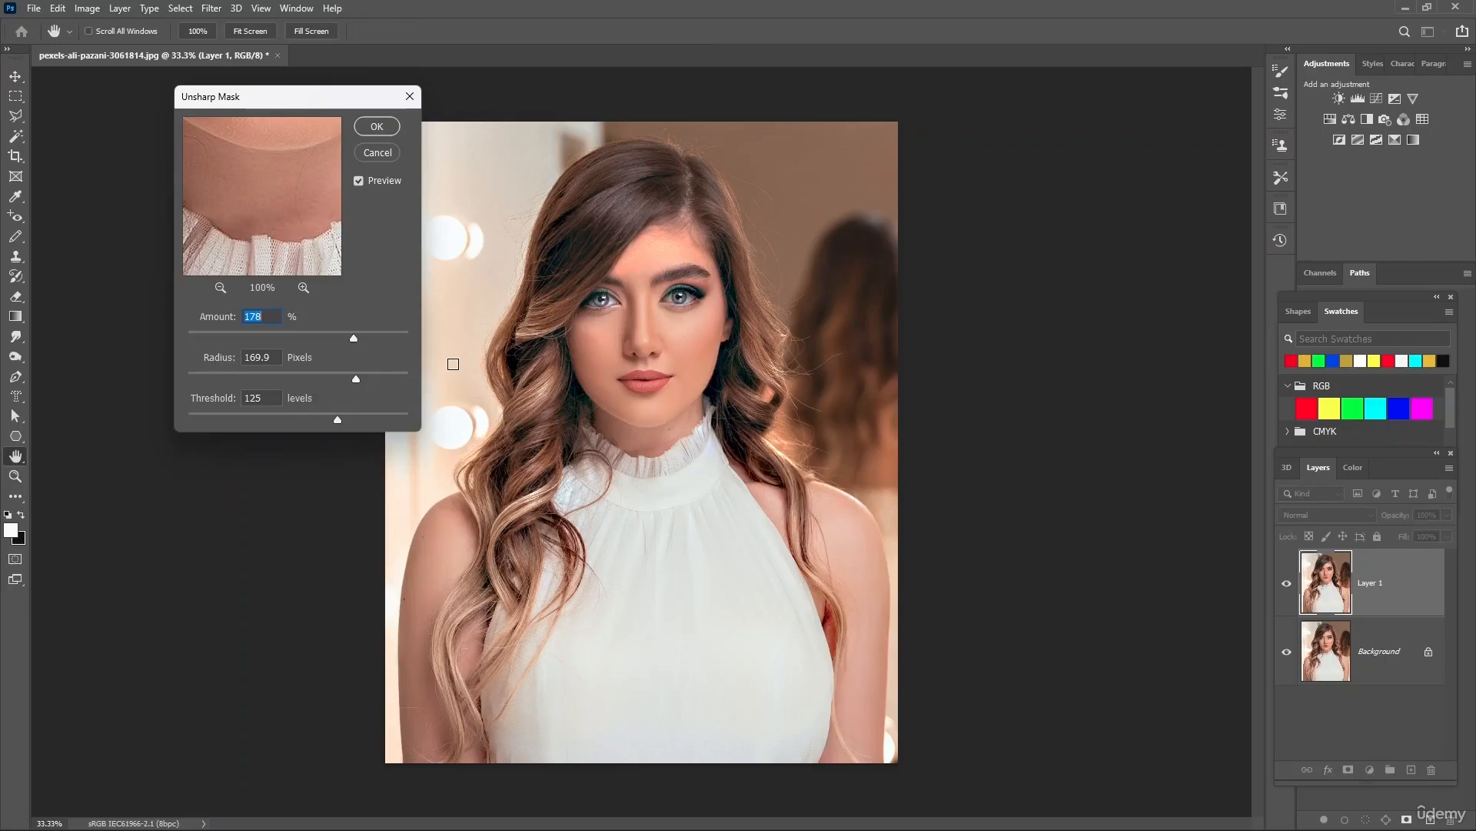
left_click_drag(237, 103, 560, 147)
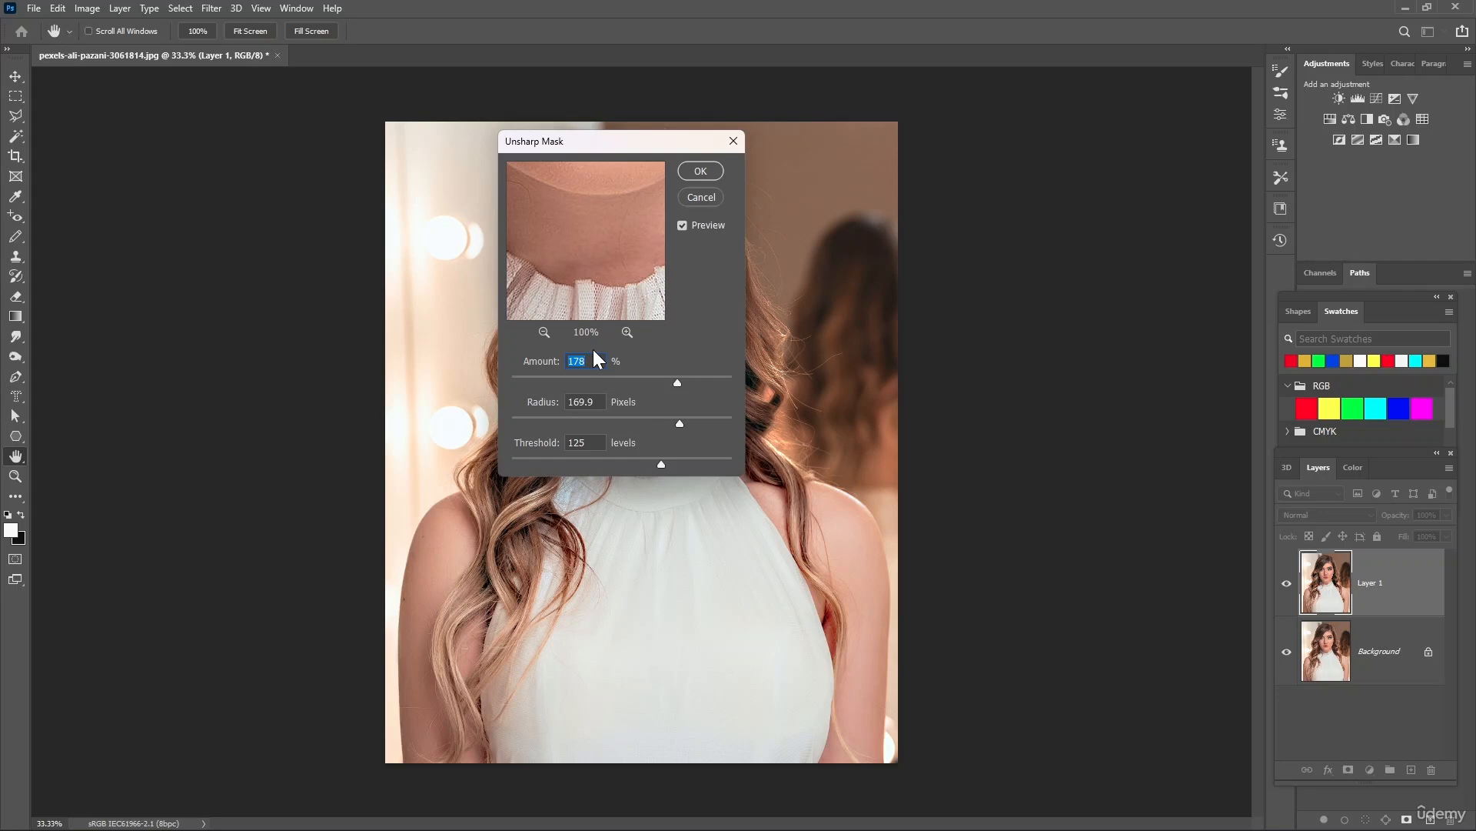
left_click_drag(624, 146, 855, 249)
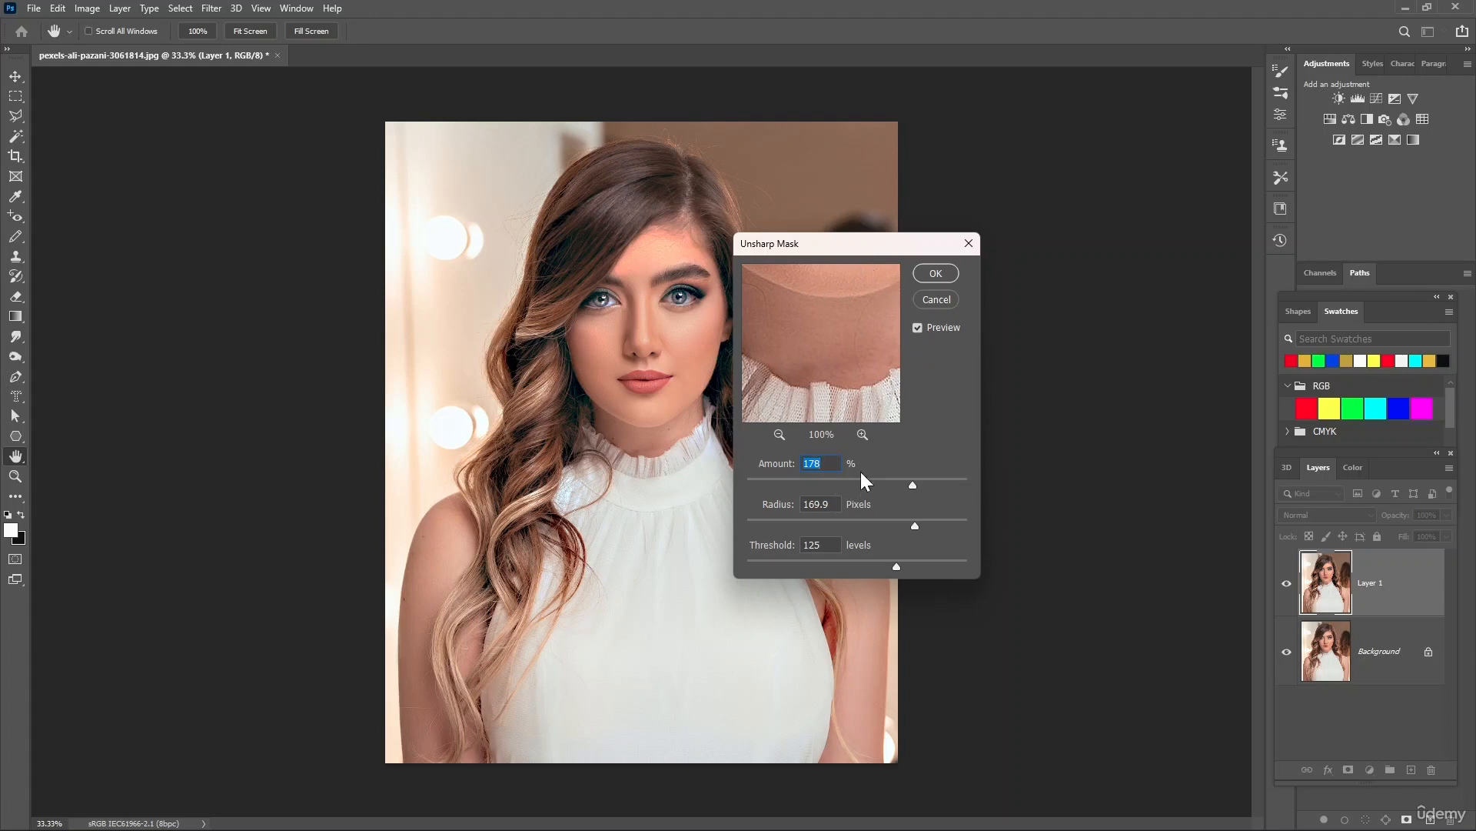
Try Unsharp Mask with amount 500%, radius 4.1 pixels and threshold 35 levels, and preview the hair and eye
left_click_drag(913, 484, 880, 486)
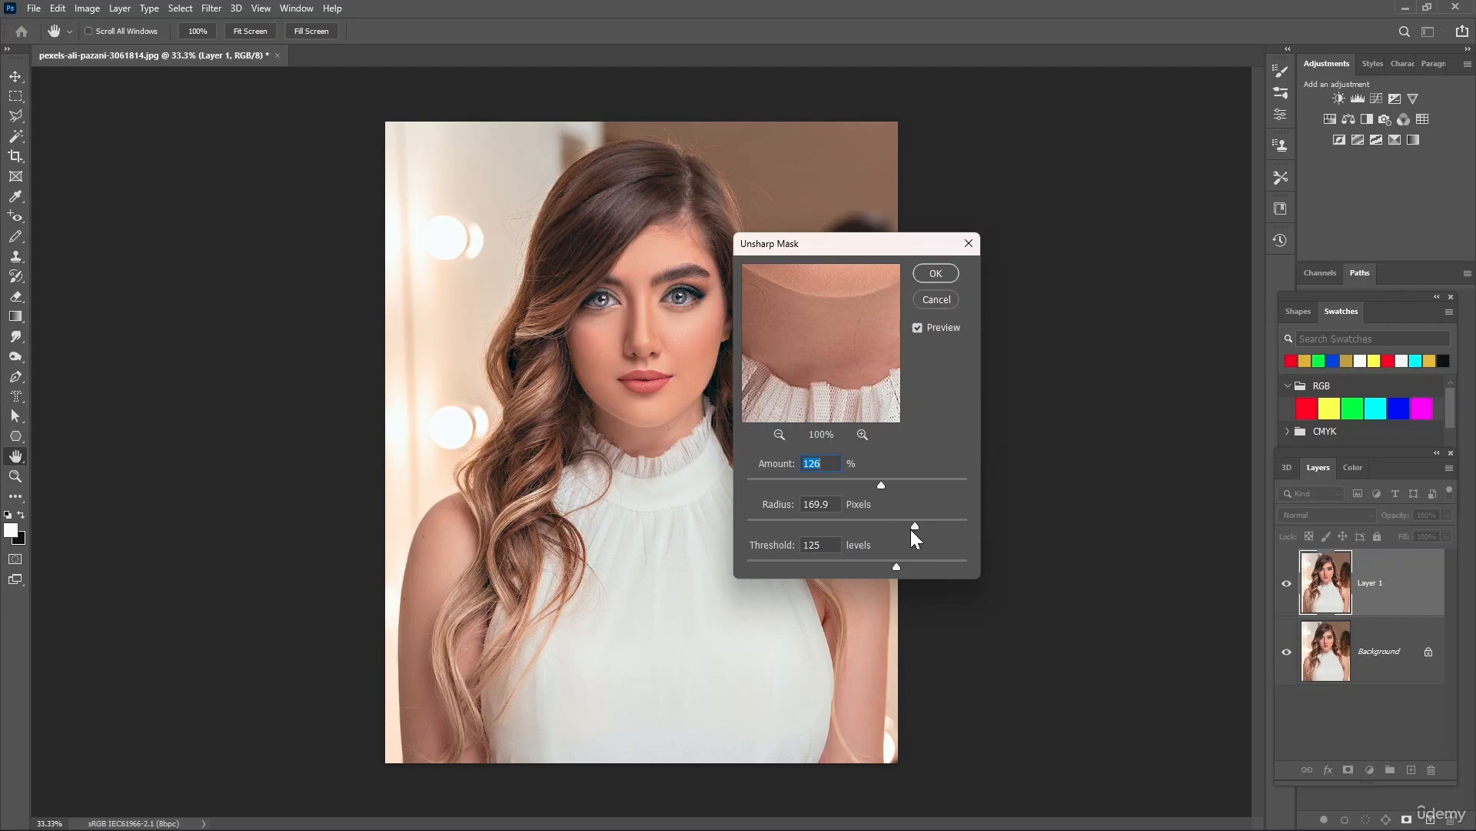
left_click(830, 523)
left_click_drag(894, 566, 842, 568)
left_click_drag(880, 482, 938, 481)
left_click_drag(841, 482, 972, 482)
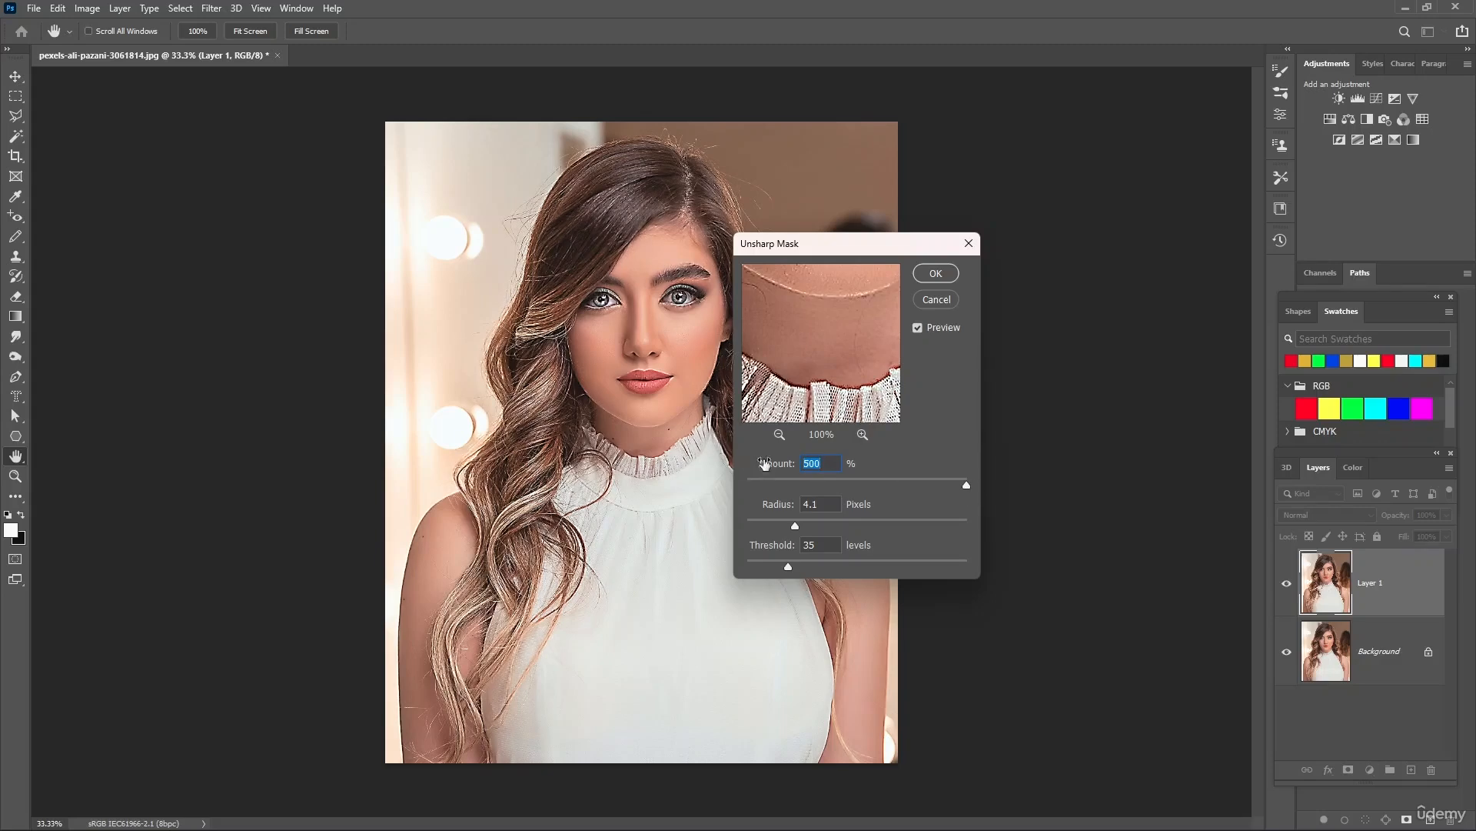
left_click(642, 182)
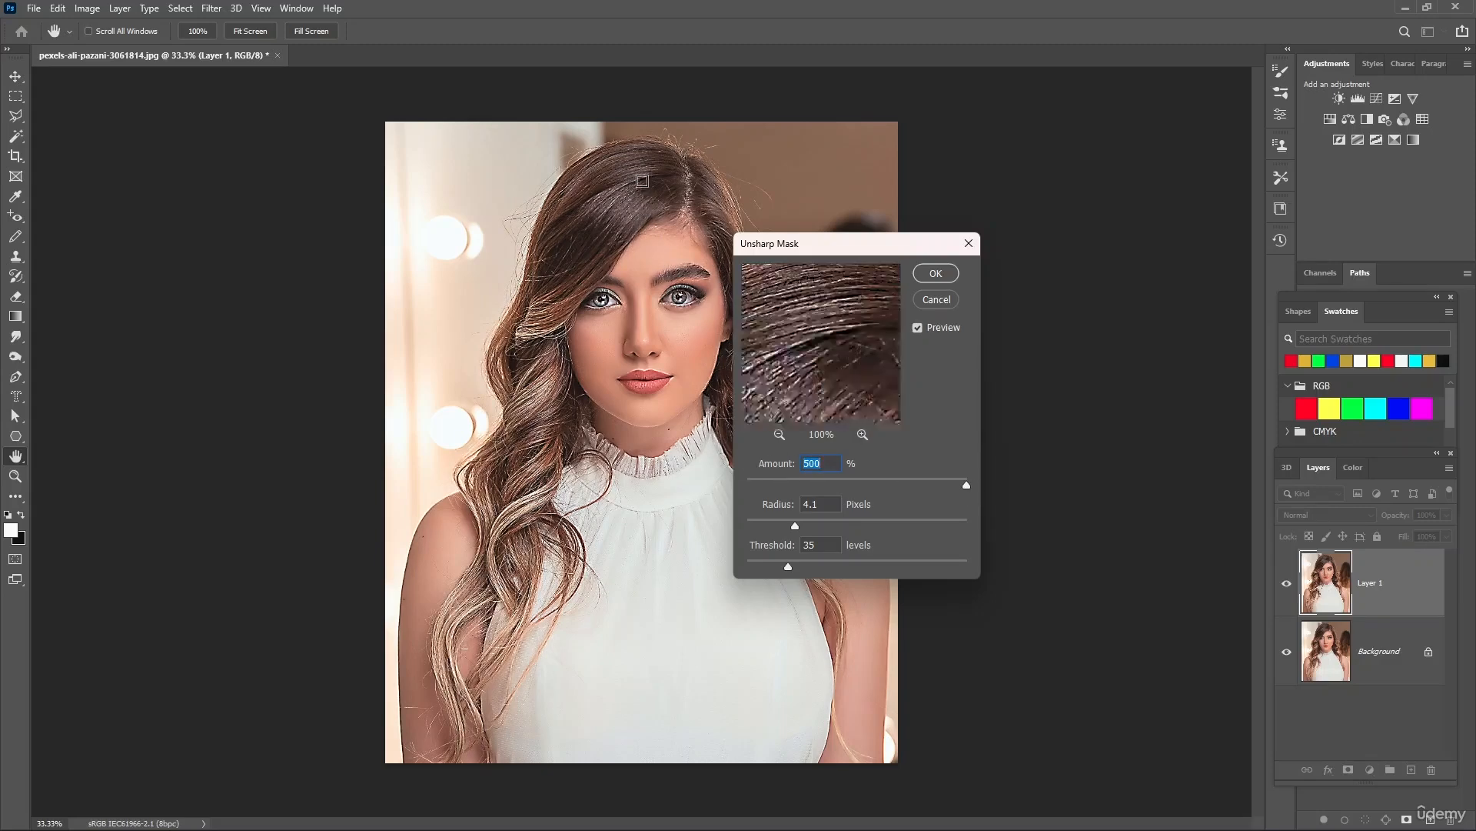
left_click(604, 302)
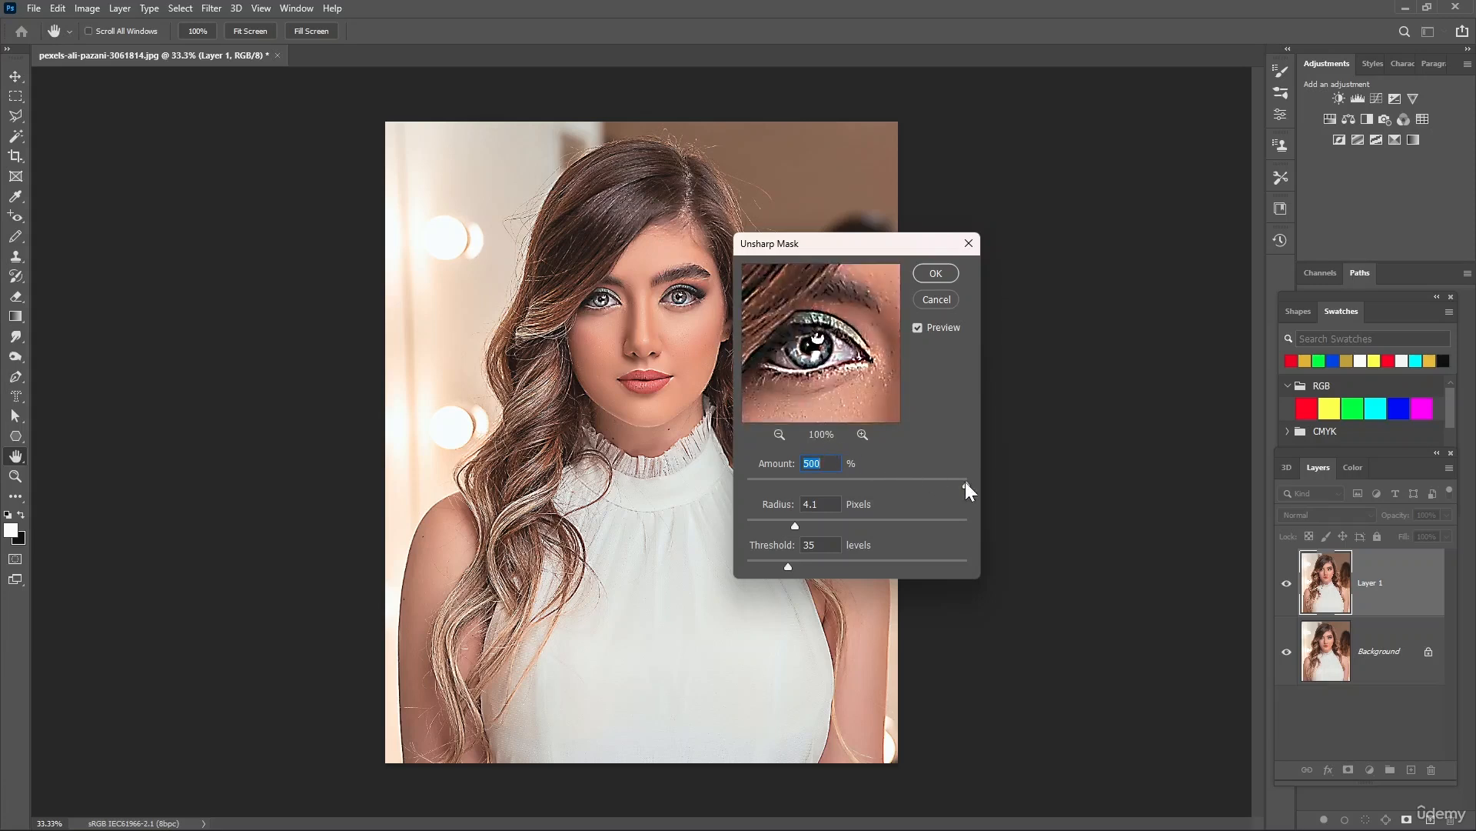
Set the Unsharp Mask amount to 181% and the radius to 10.6 pixels, and apply the filter
left_click_drag(967, 485, 915, 486)
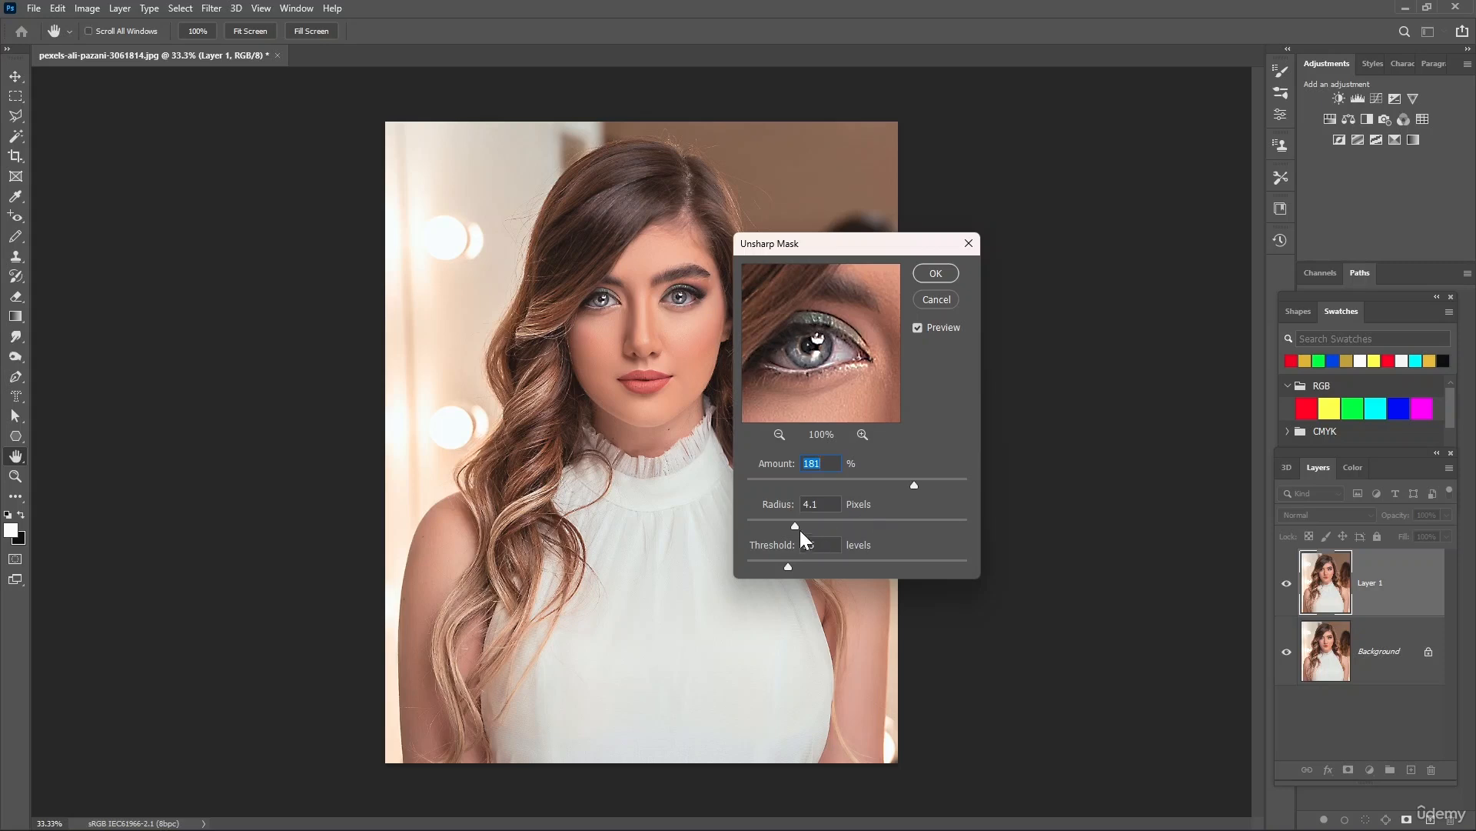
left_click_drag(826, 523, 835, 523)
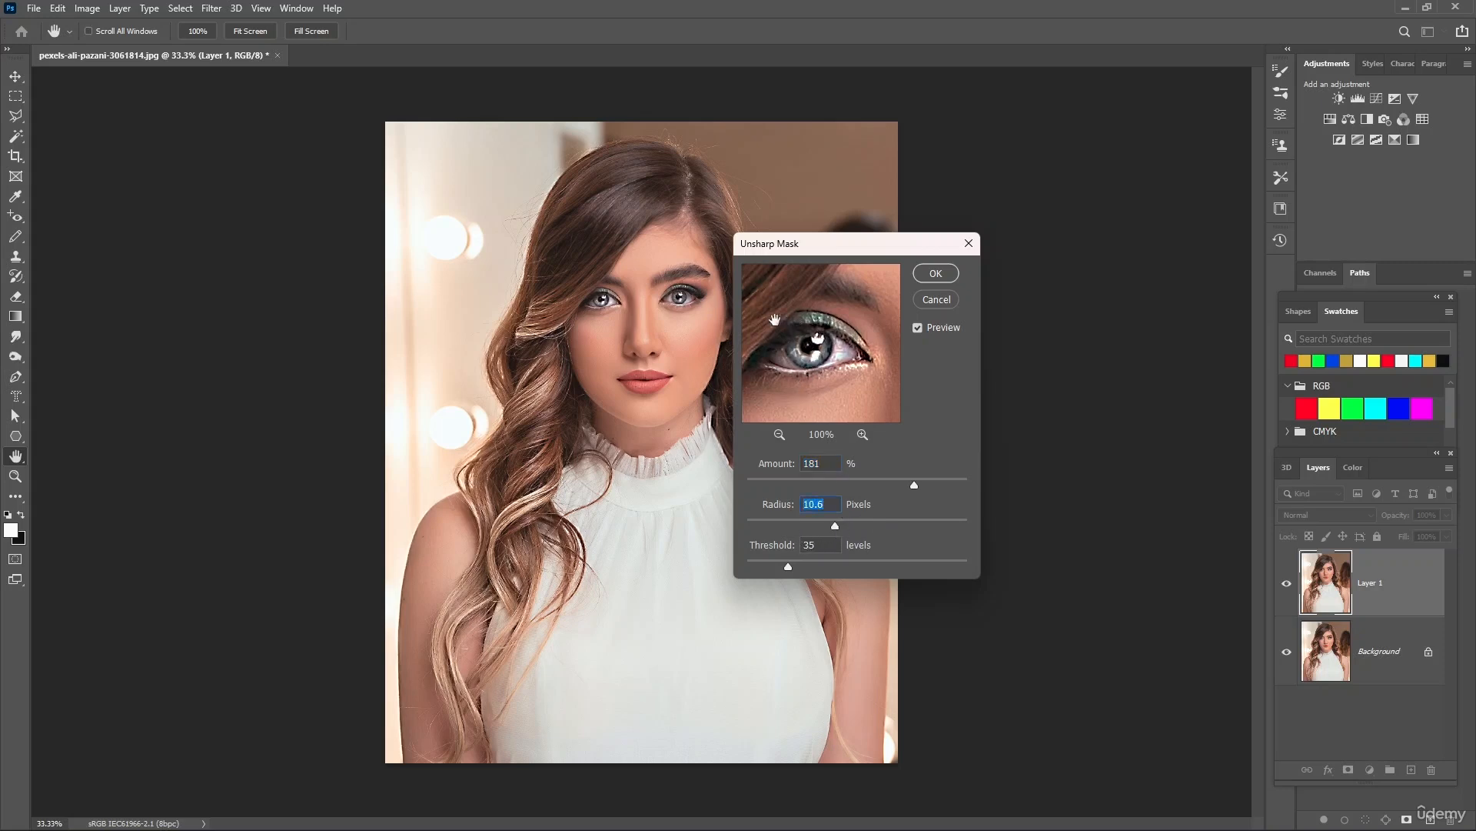
left_click(936, 274)
key("v")
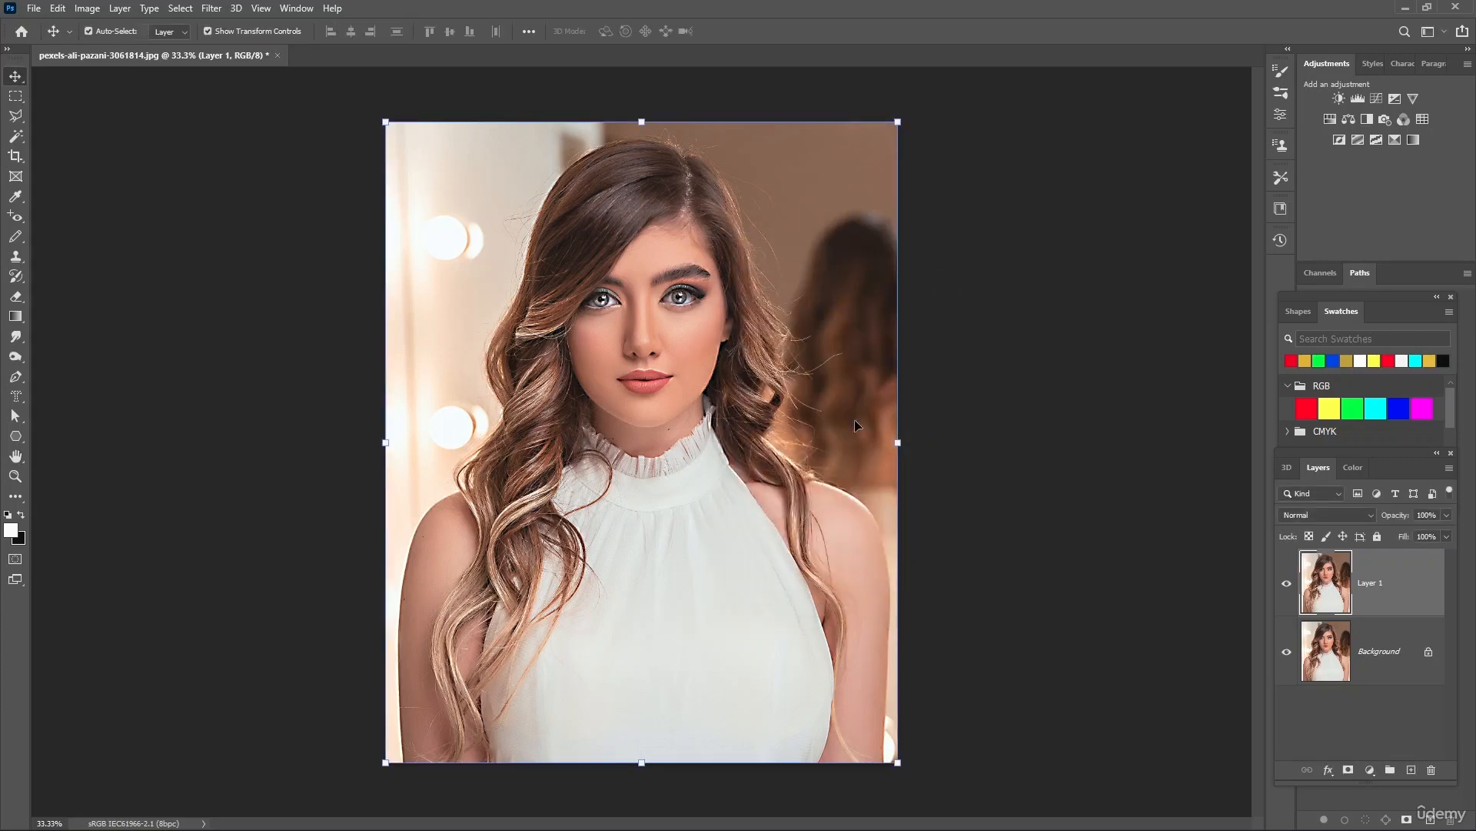
Toggle the visibility of Layer 1 repeatedly to compare the sharpened portrait with the original
left_click(1286, 584)
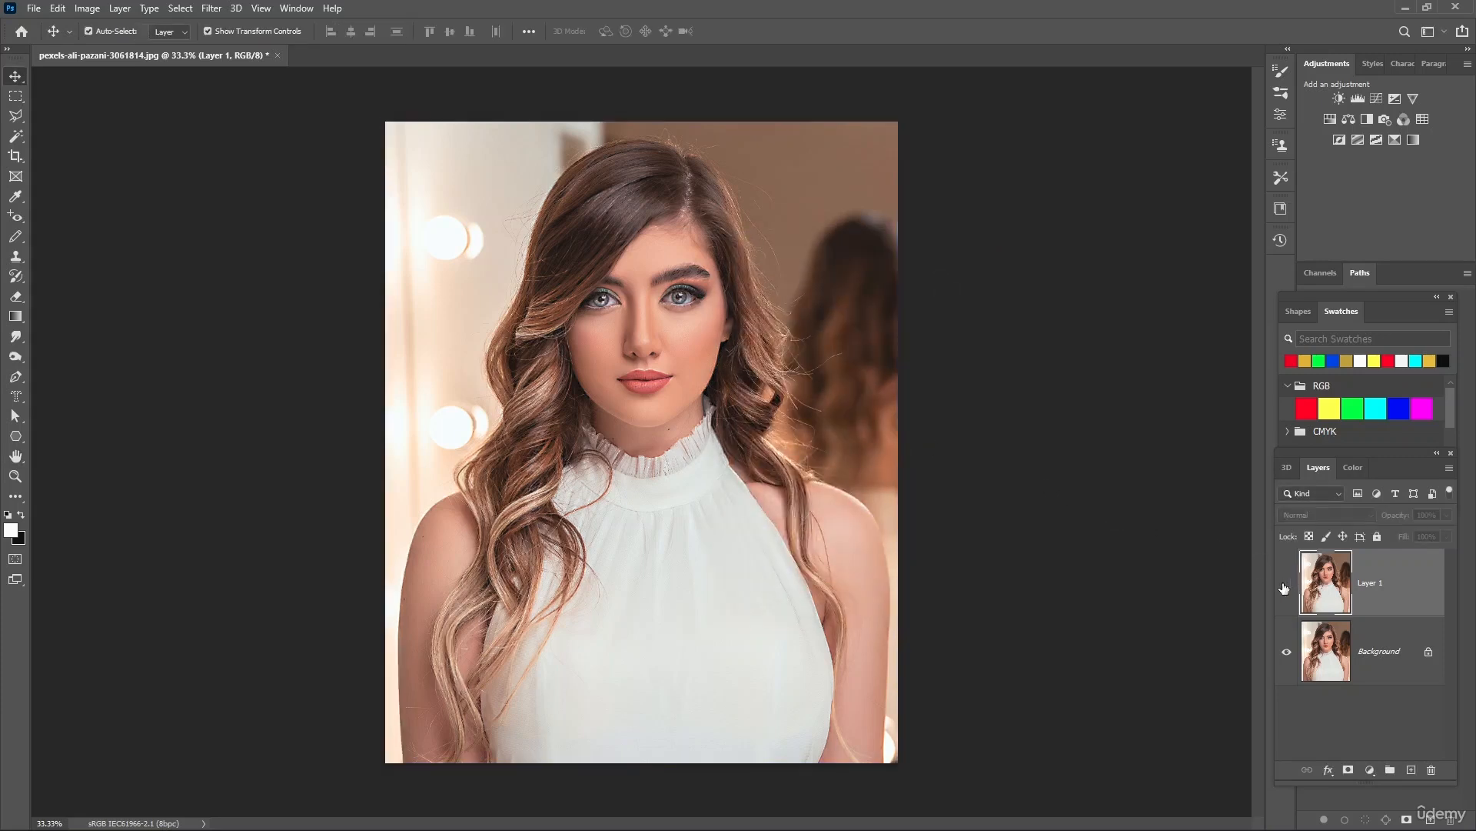
left_click(1285, 587)
left_click(1285, 587)
left_click(1285, 587)
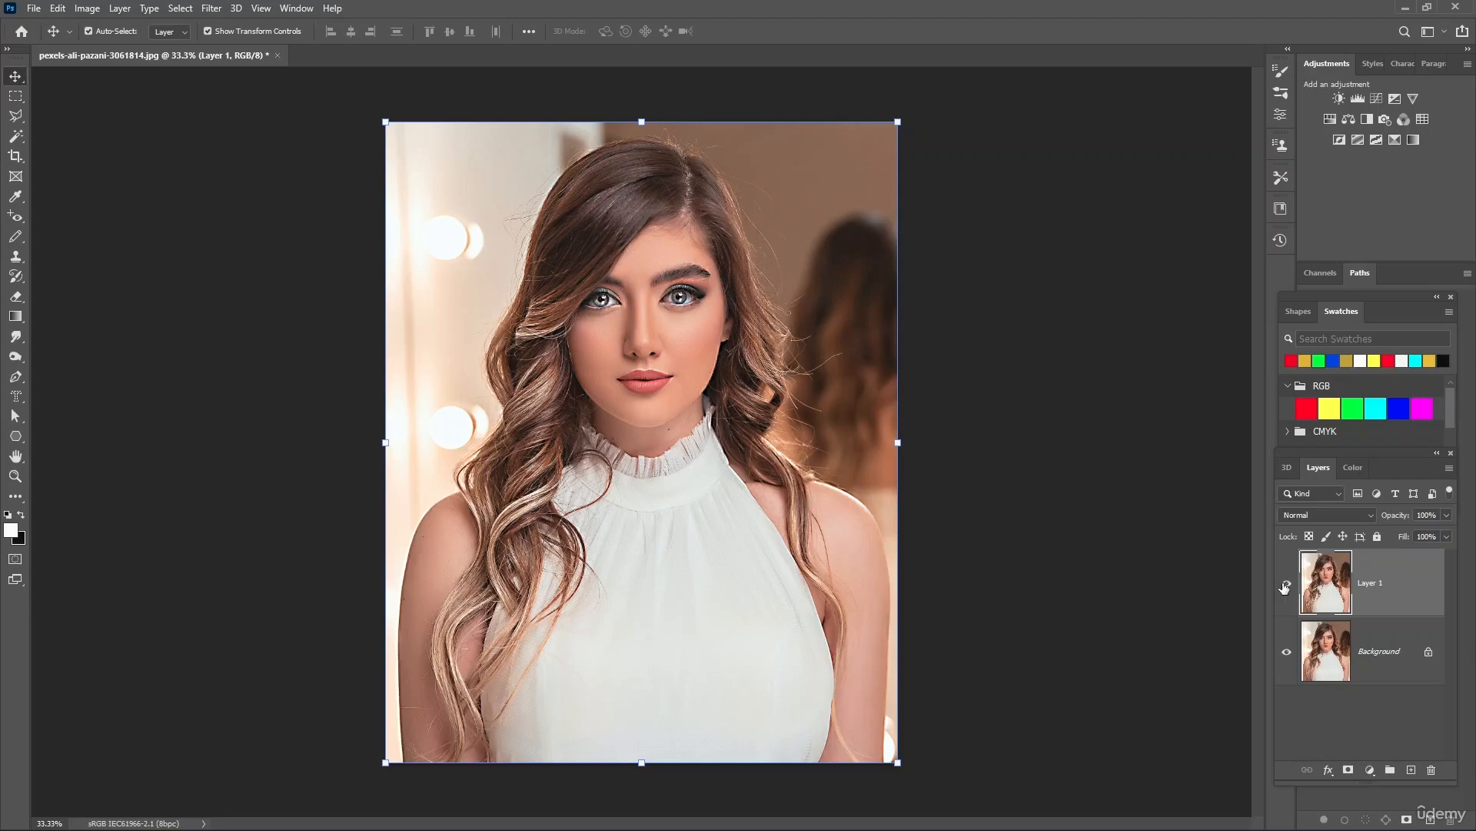
left_click(1285, 586)
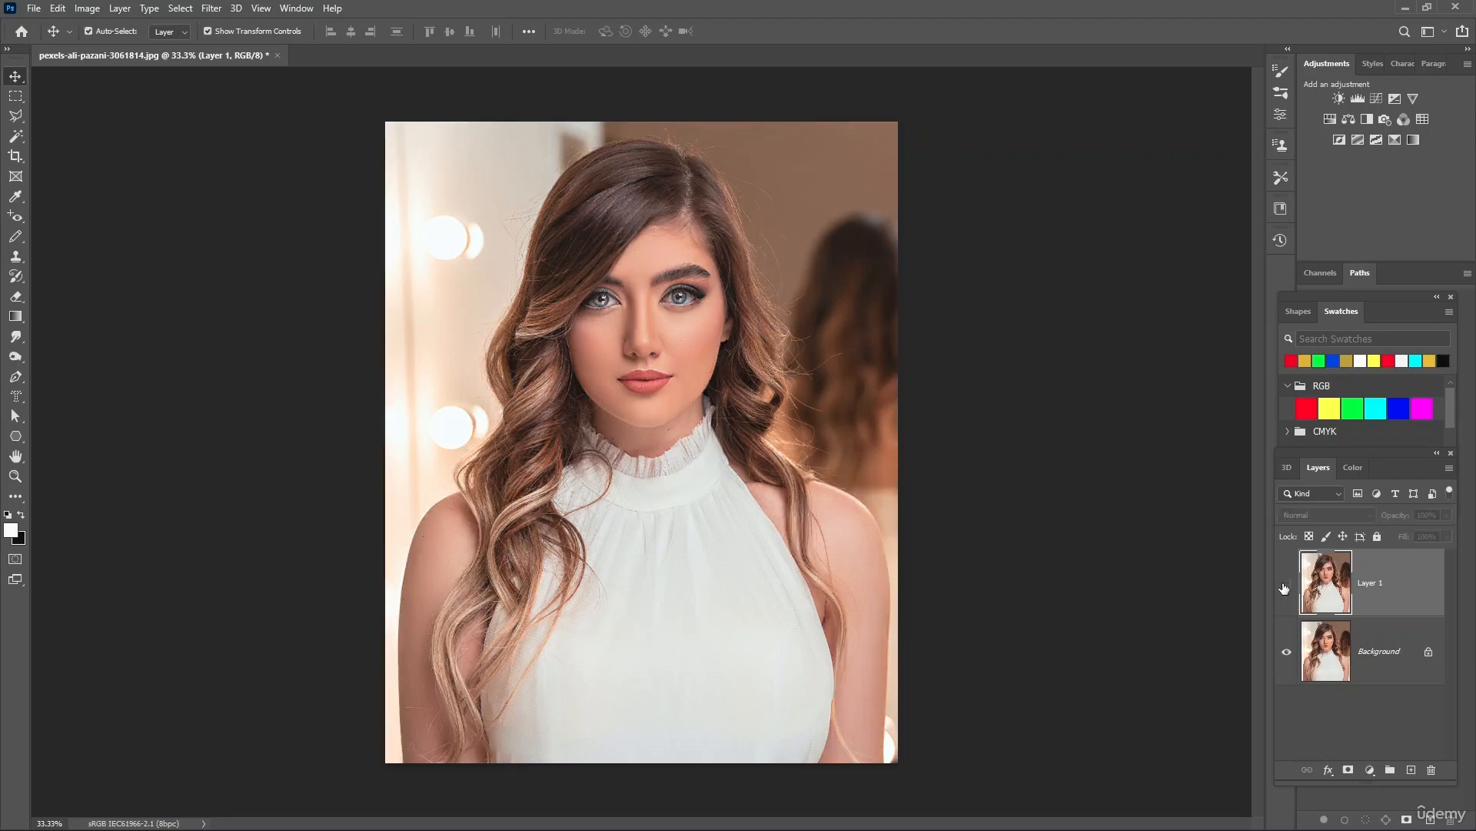
left_click(1285, 587)
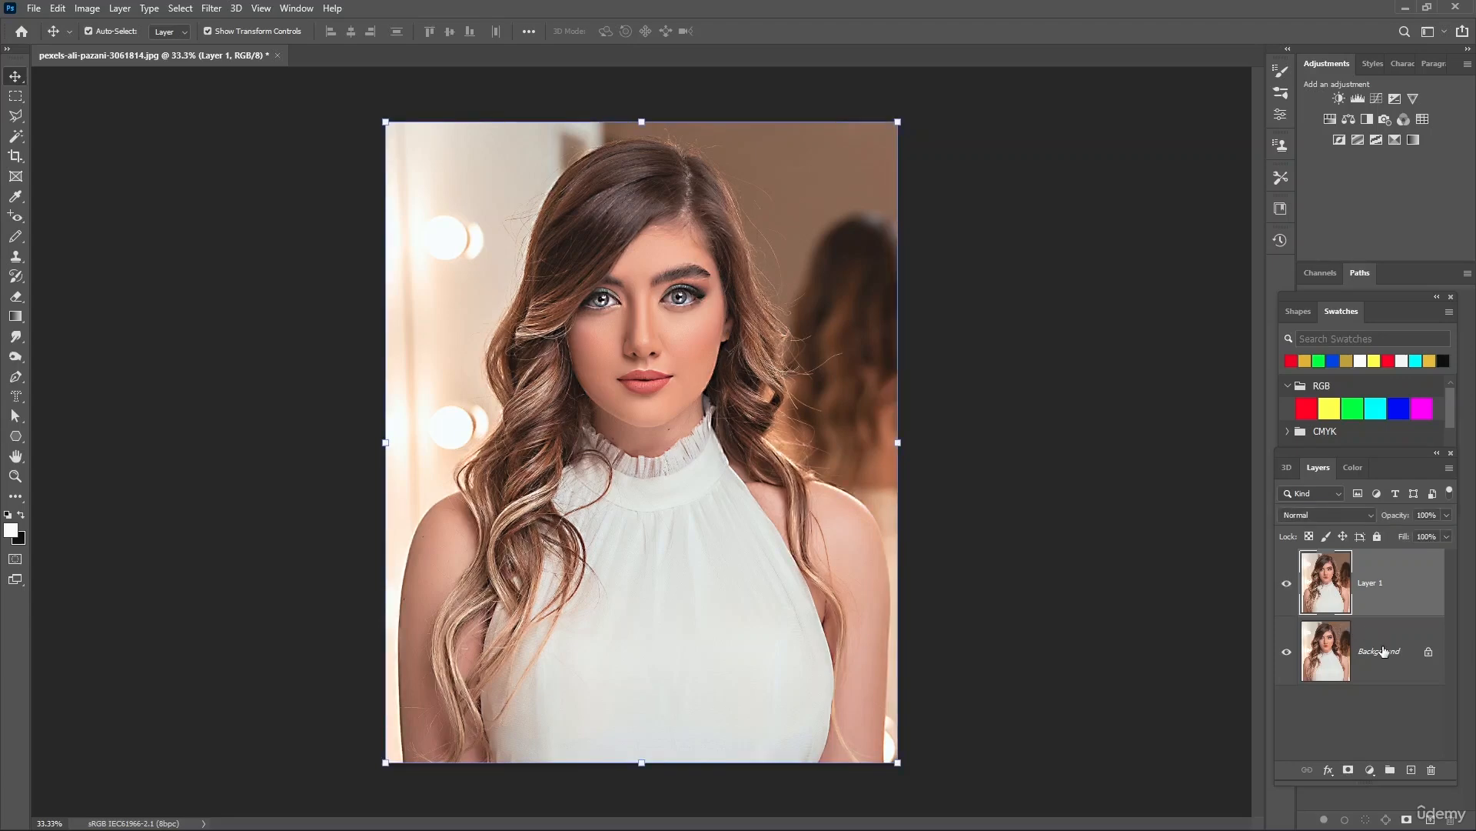
Duplicate the Background layer again, hide Layer 1 and keep the new copy selected
left_click(1391, 656)
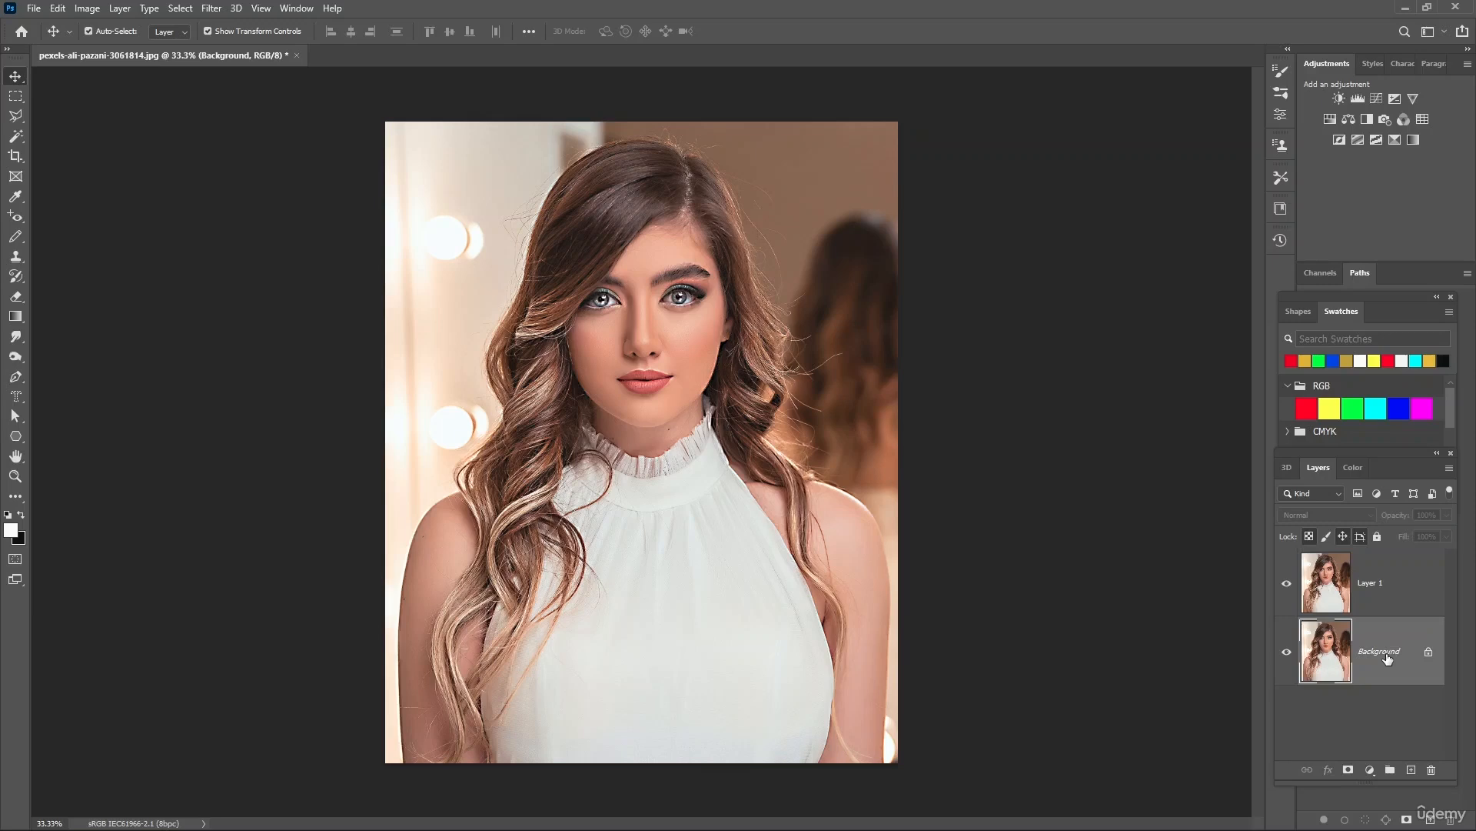
key("ctrl+j")
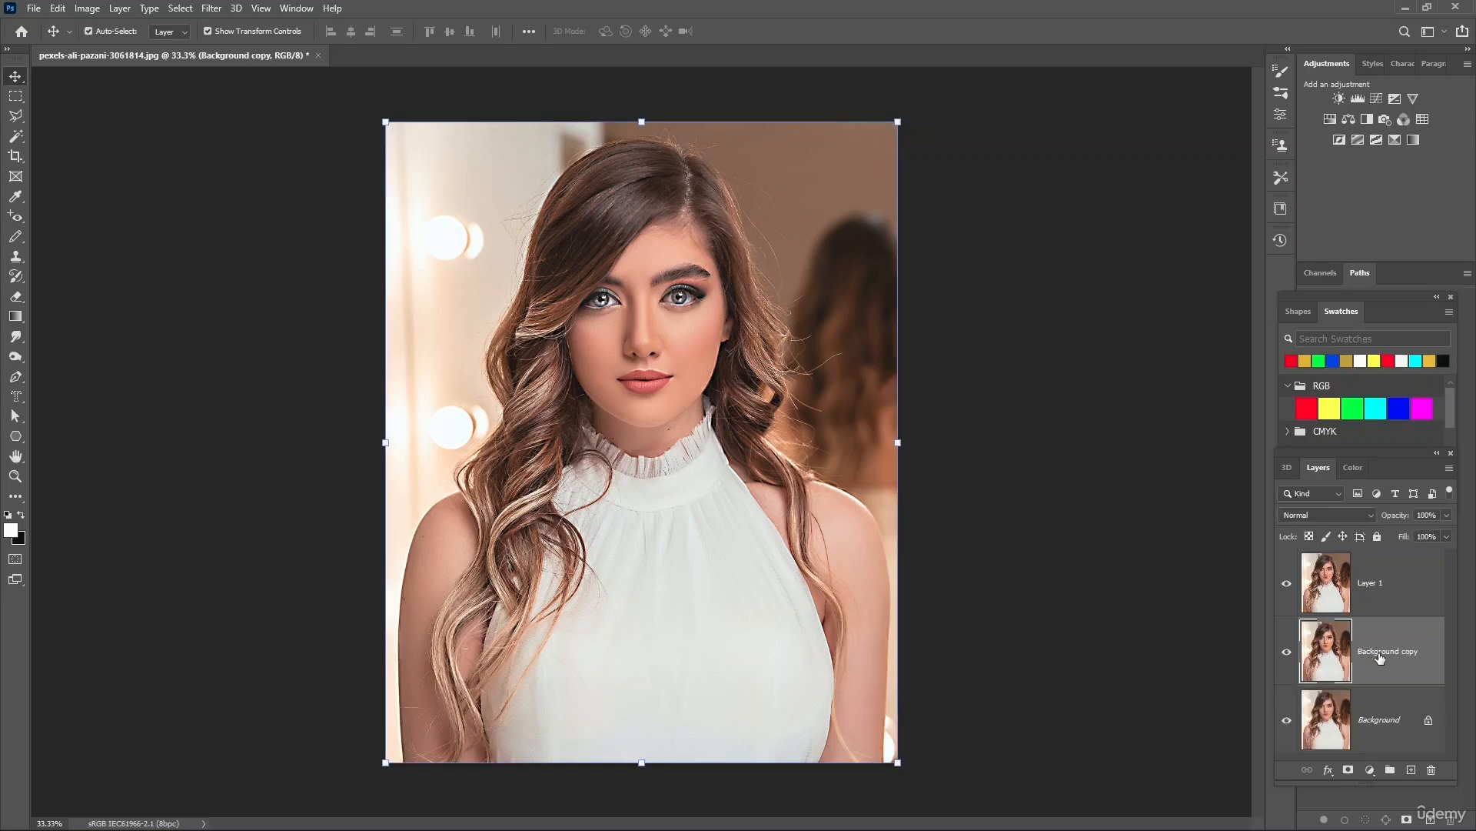
left_click(1287, 584)
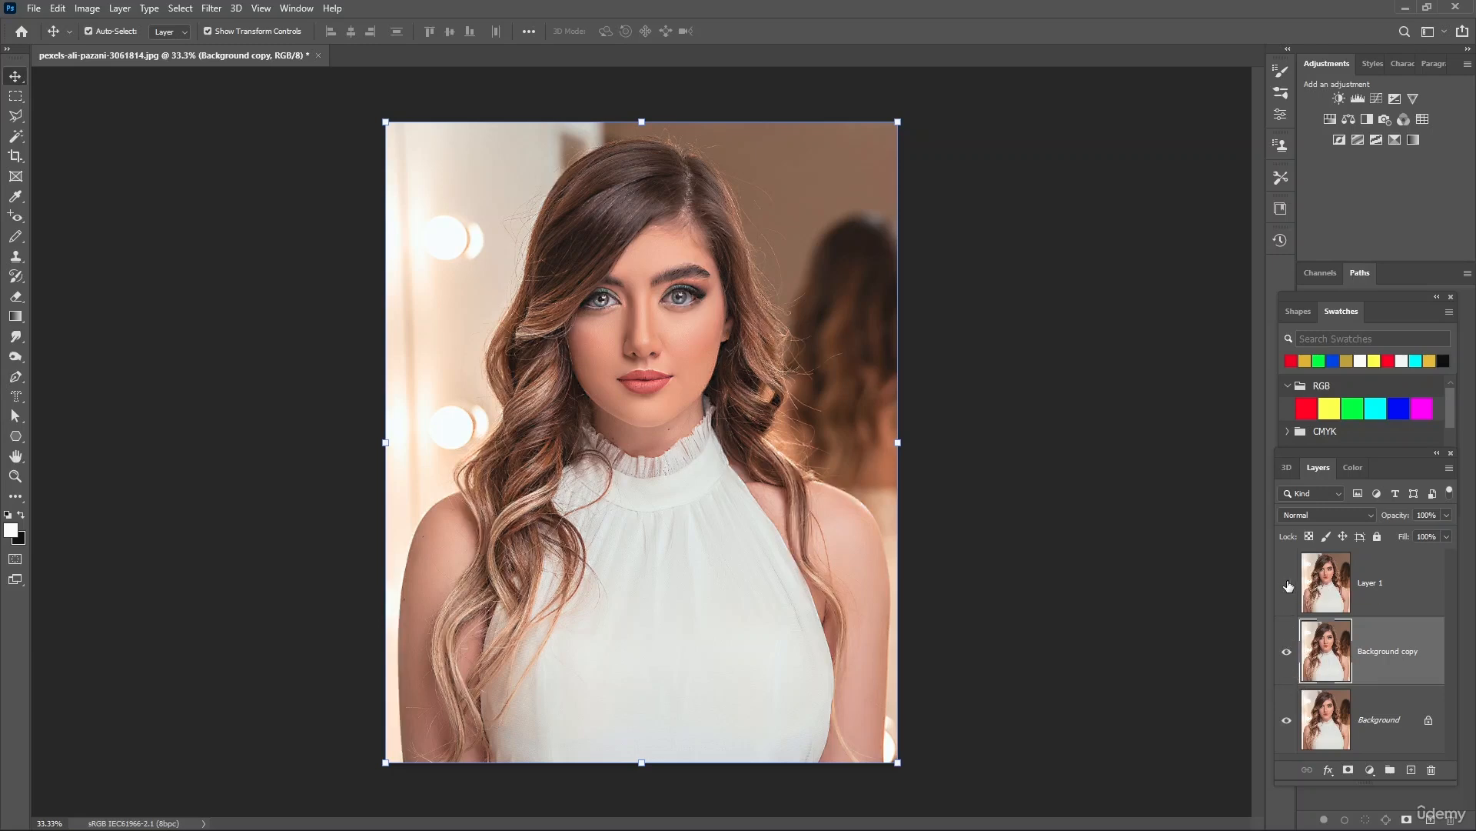
left_click(1380, 723)
left_click(1378, 642)
Open the Smart Sharpen filter on the Background copy layer and move its dialog clear of the eyes
left_click(217, 14)
mouse_move(283, 335)
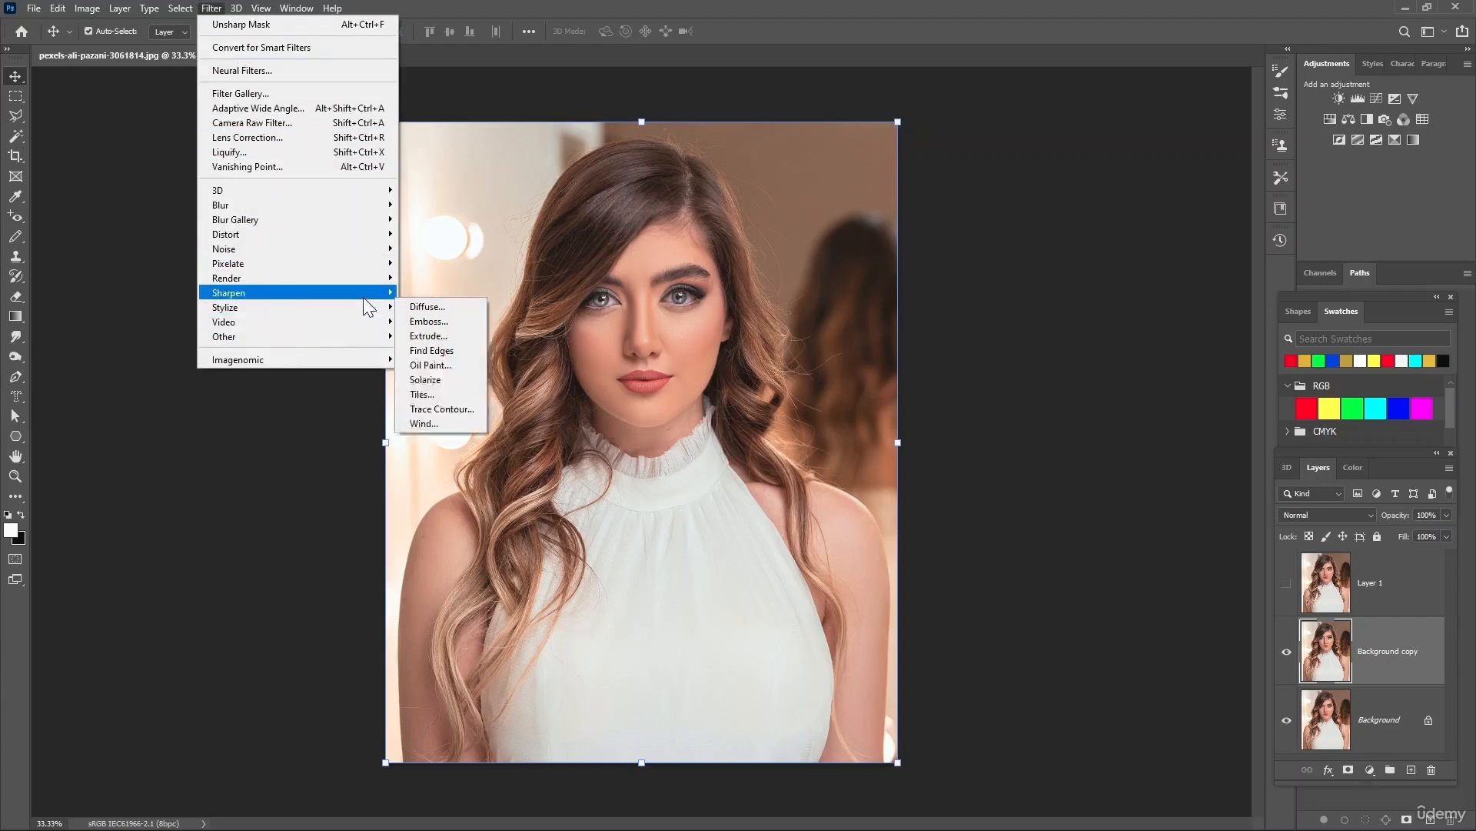
mouse_move(364, 296)
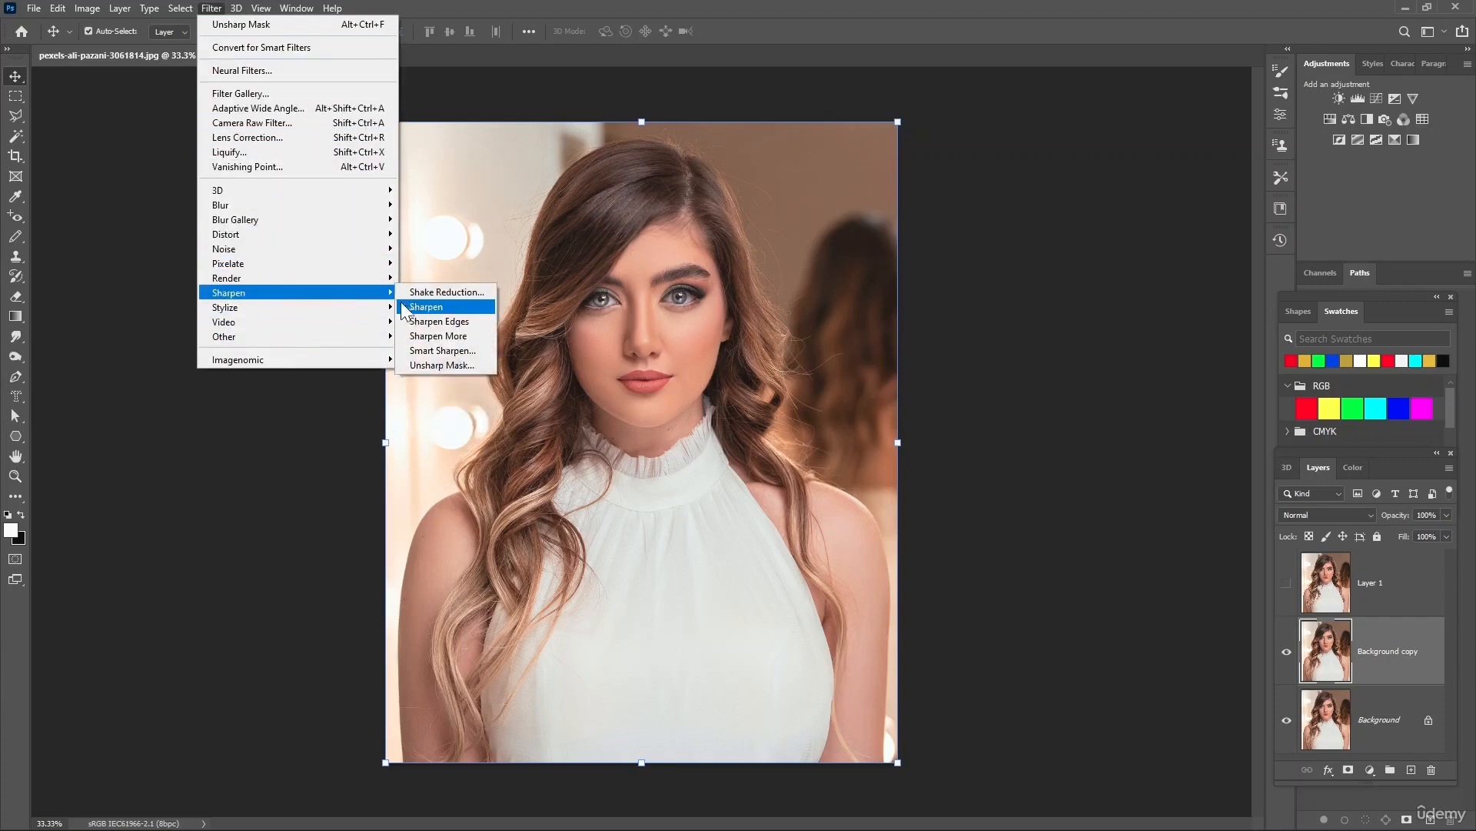
left_click(454, 352)
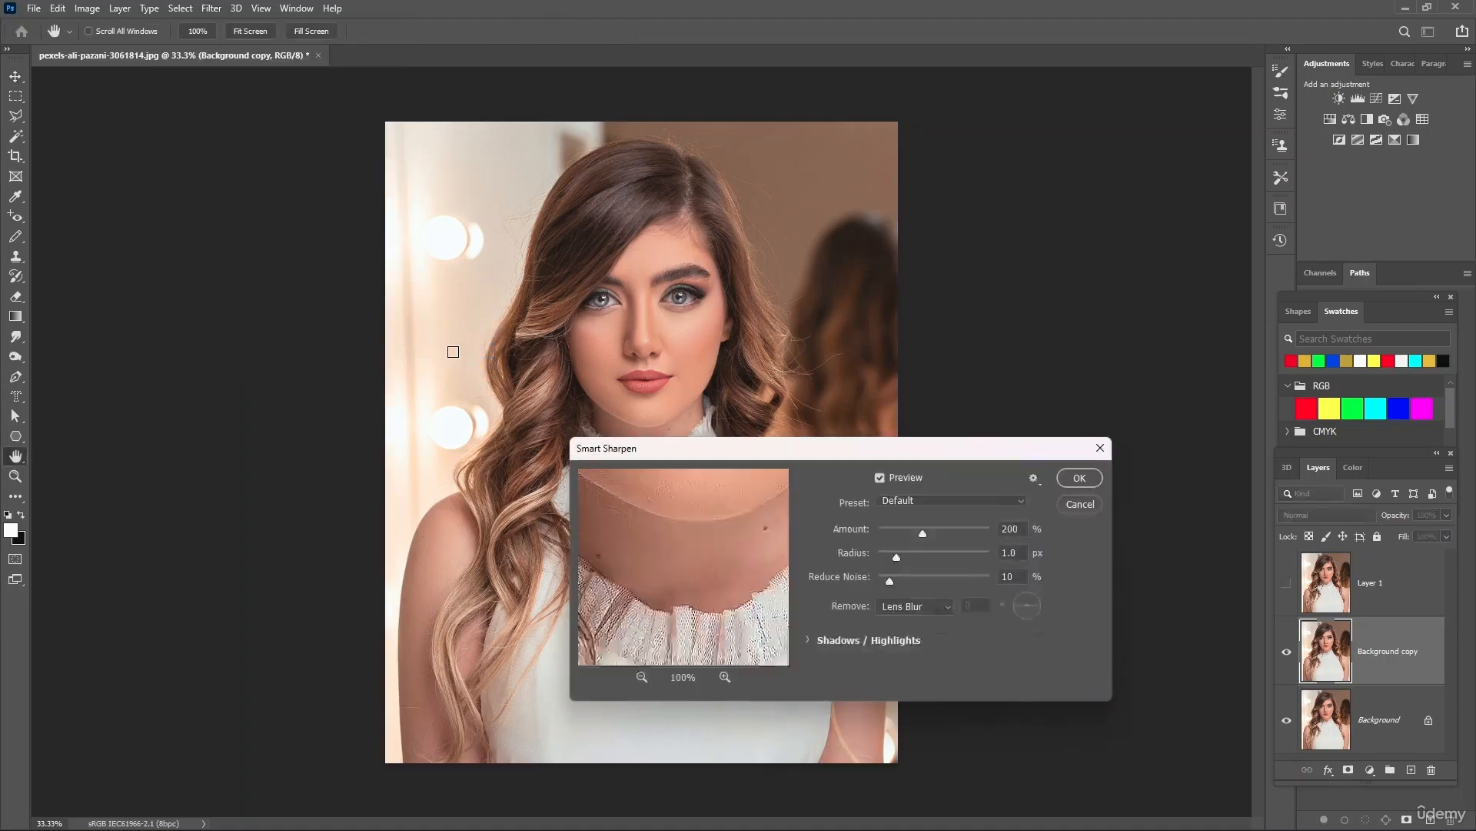
left_click_drag(823, 455, 863, 339)
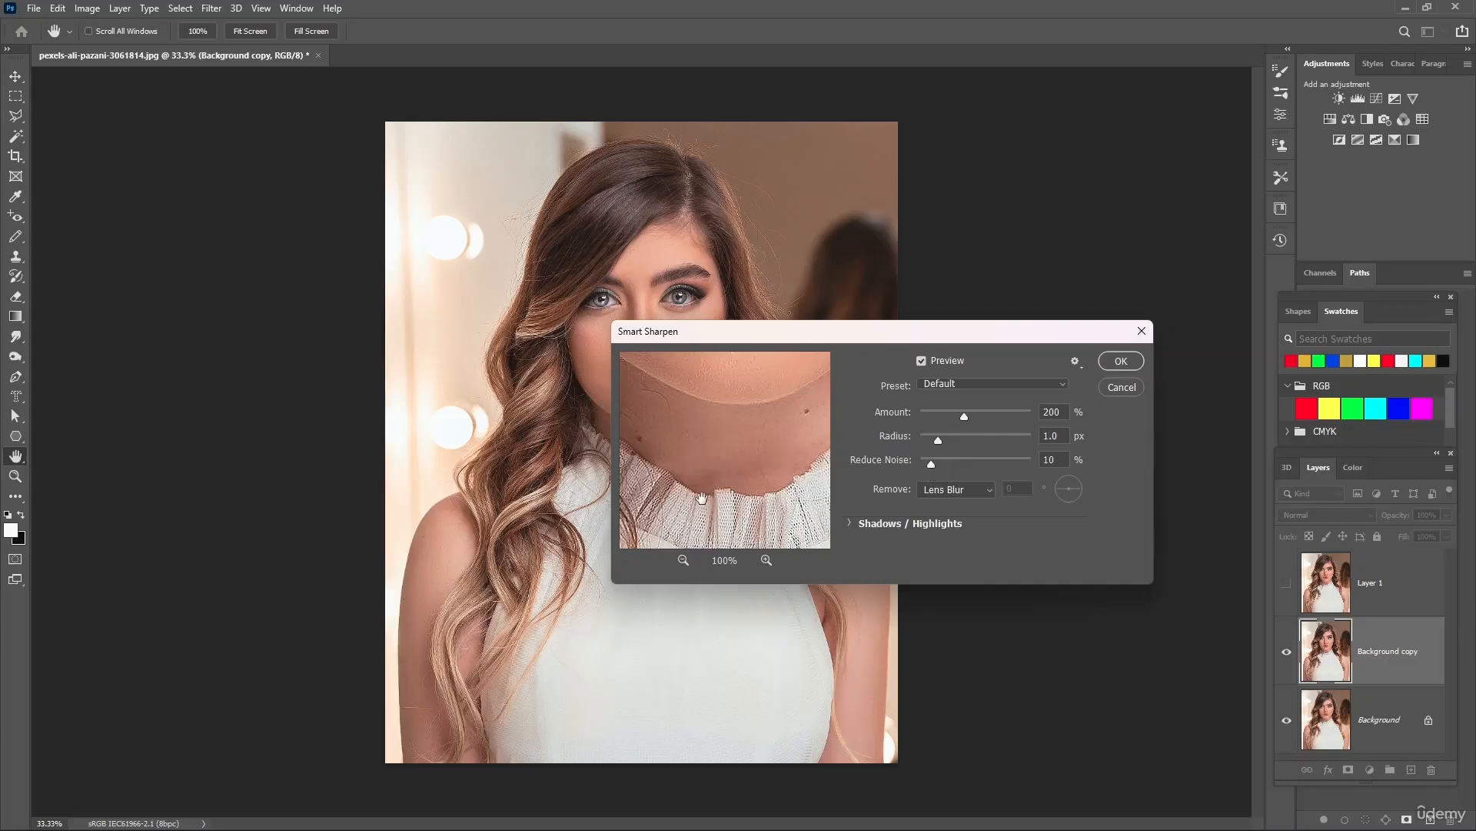
Examine the lips, face, hair and collar in the Smart Sharpen preview at several magnifications
left_click_drag(713, 402, 716, 516)
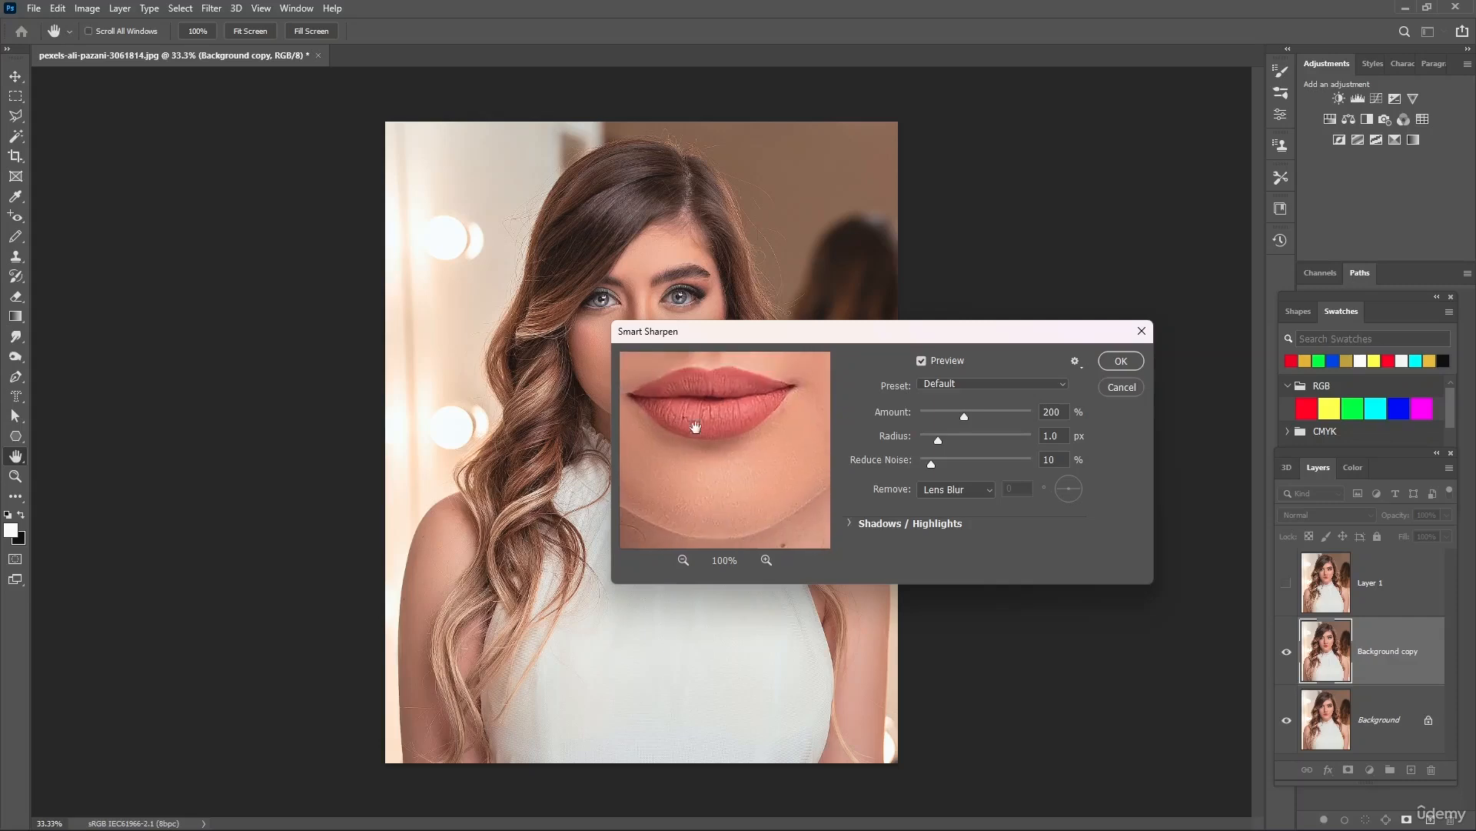
left_click_drag(697, 427, 737, 505)
left_click(906, 309)
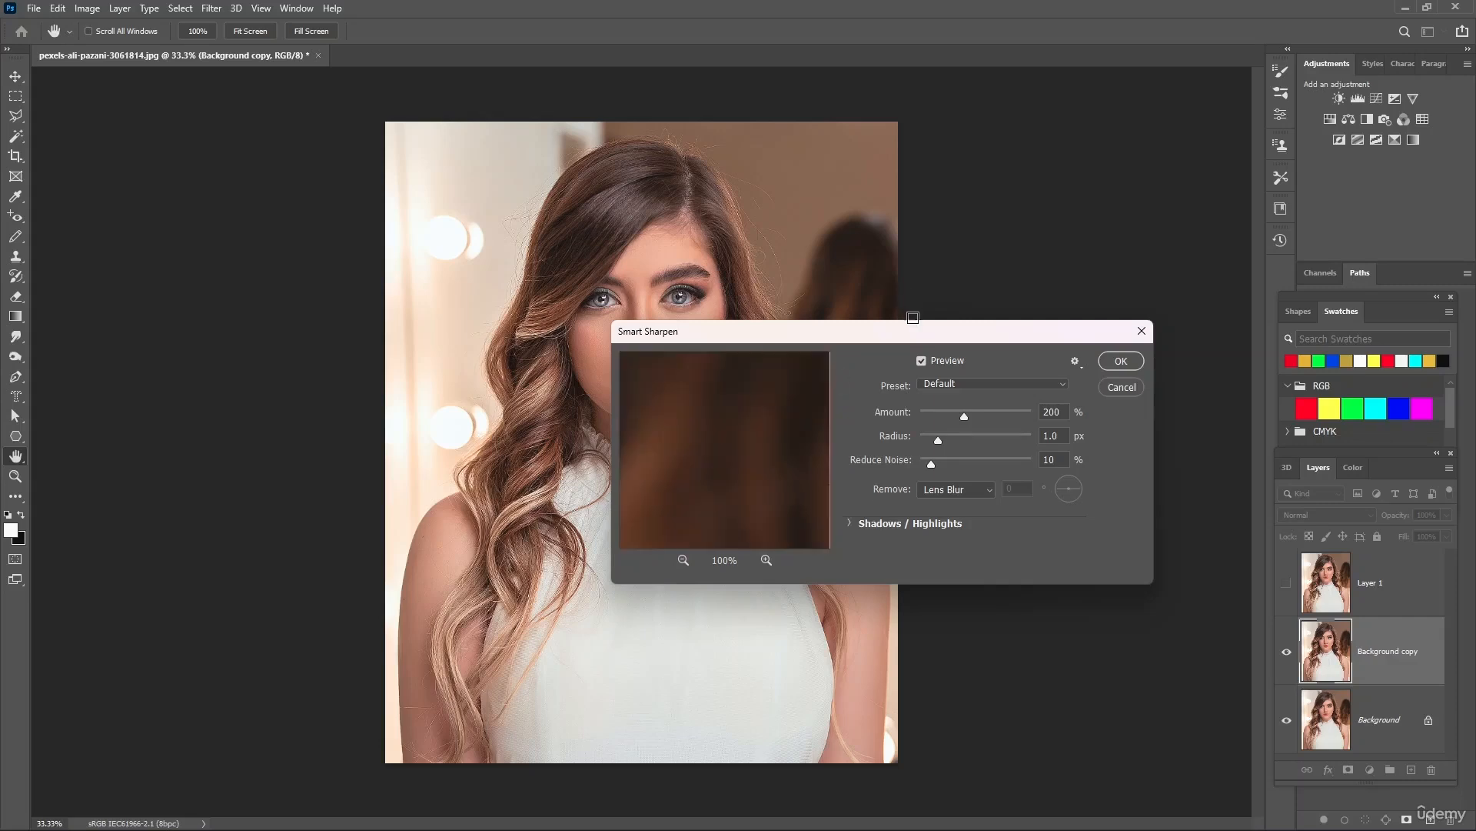
left_click(683, 560)
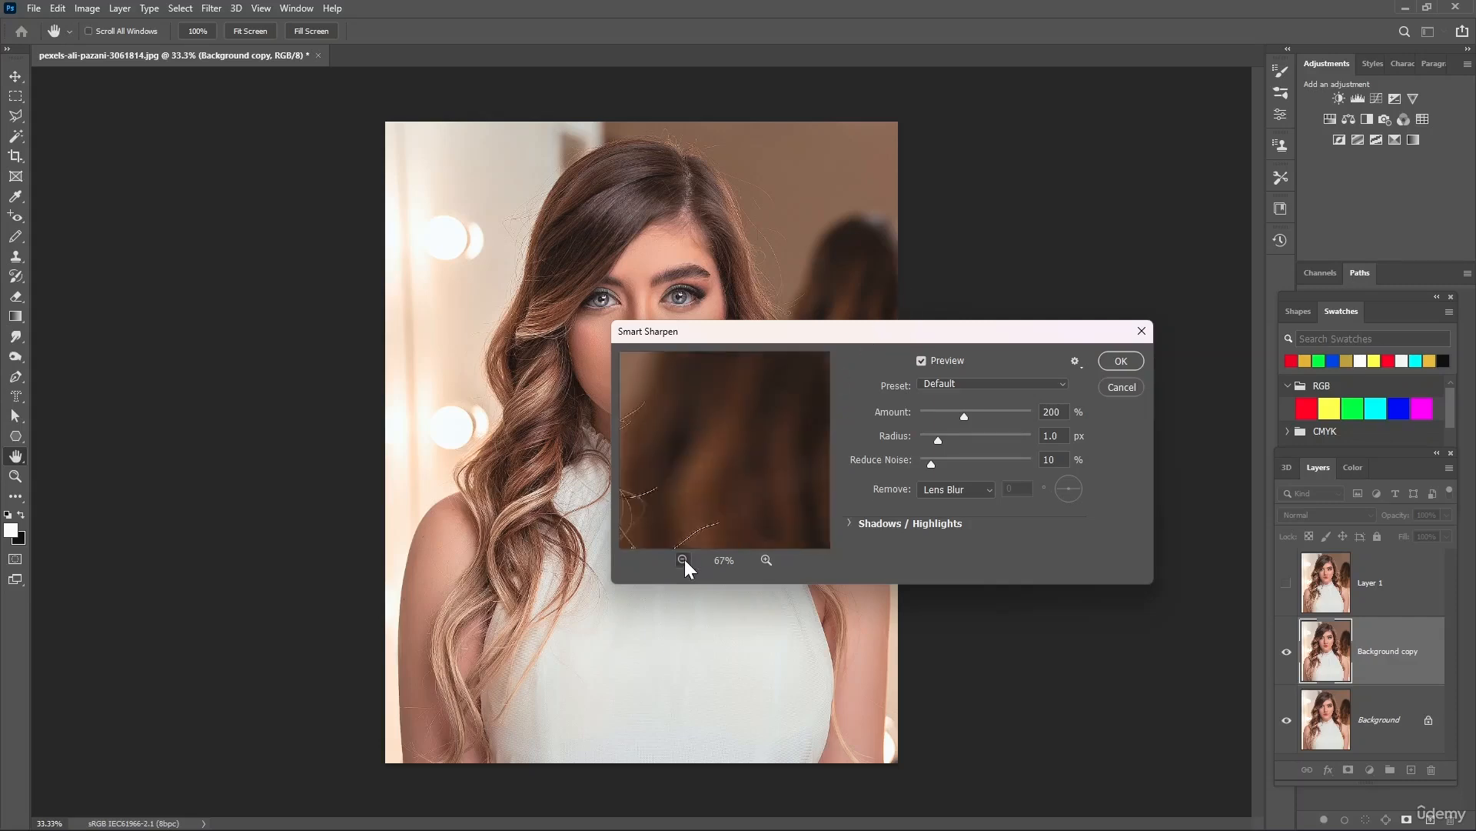
left_click(683, 559)
left_click(683, 560)
left_click(683, 560)
left_click_drag(668, 476, 732, 459)
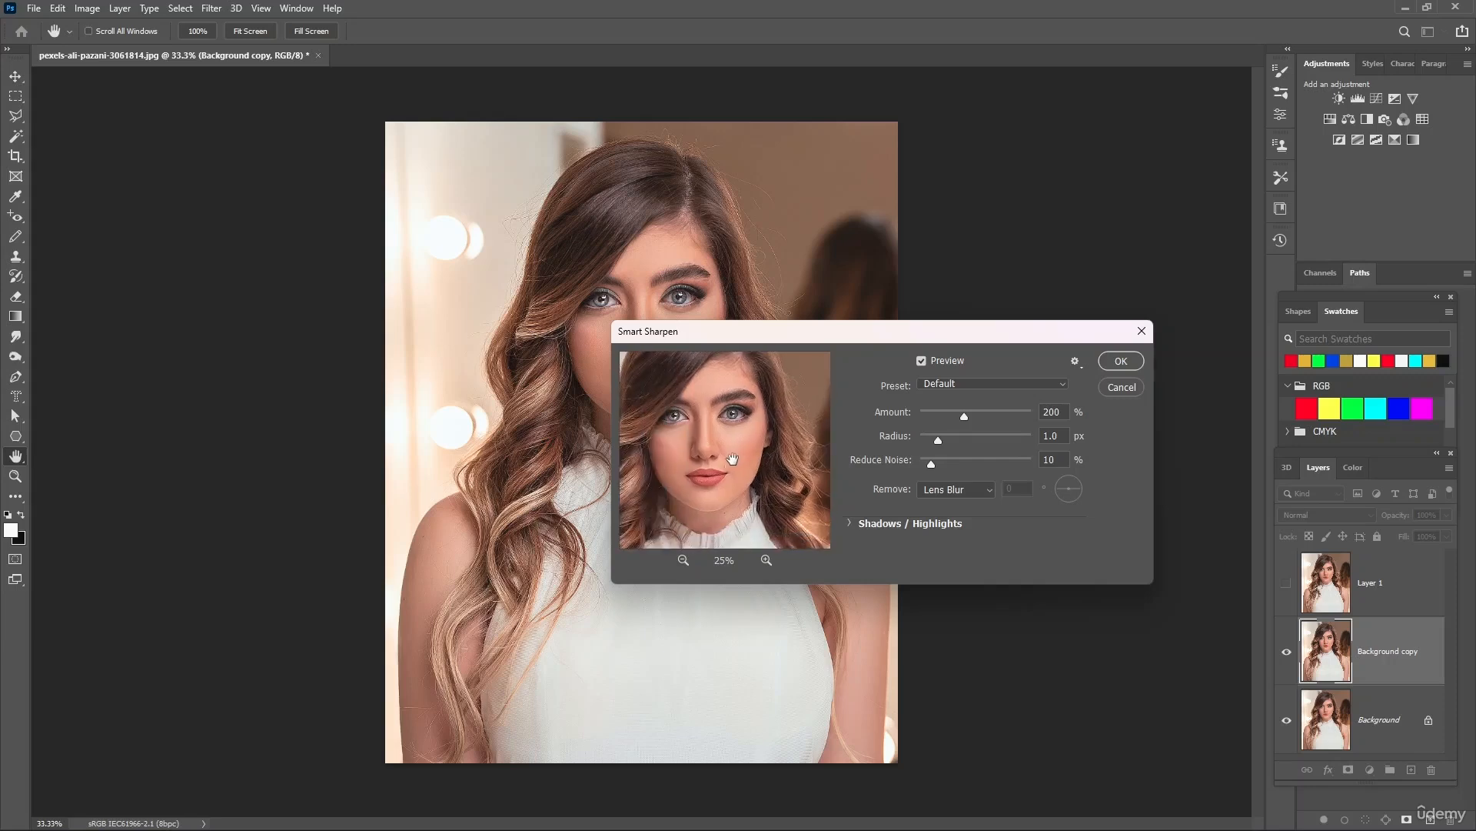
left_click(765, 560)
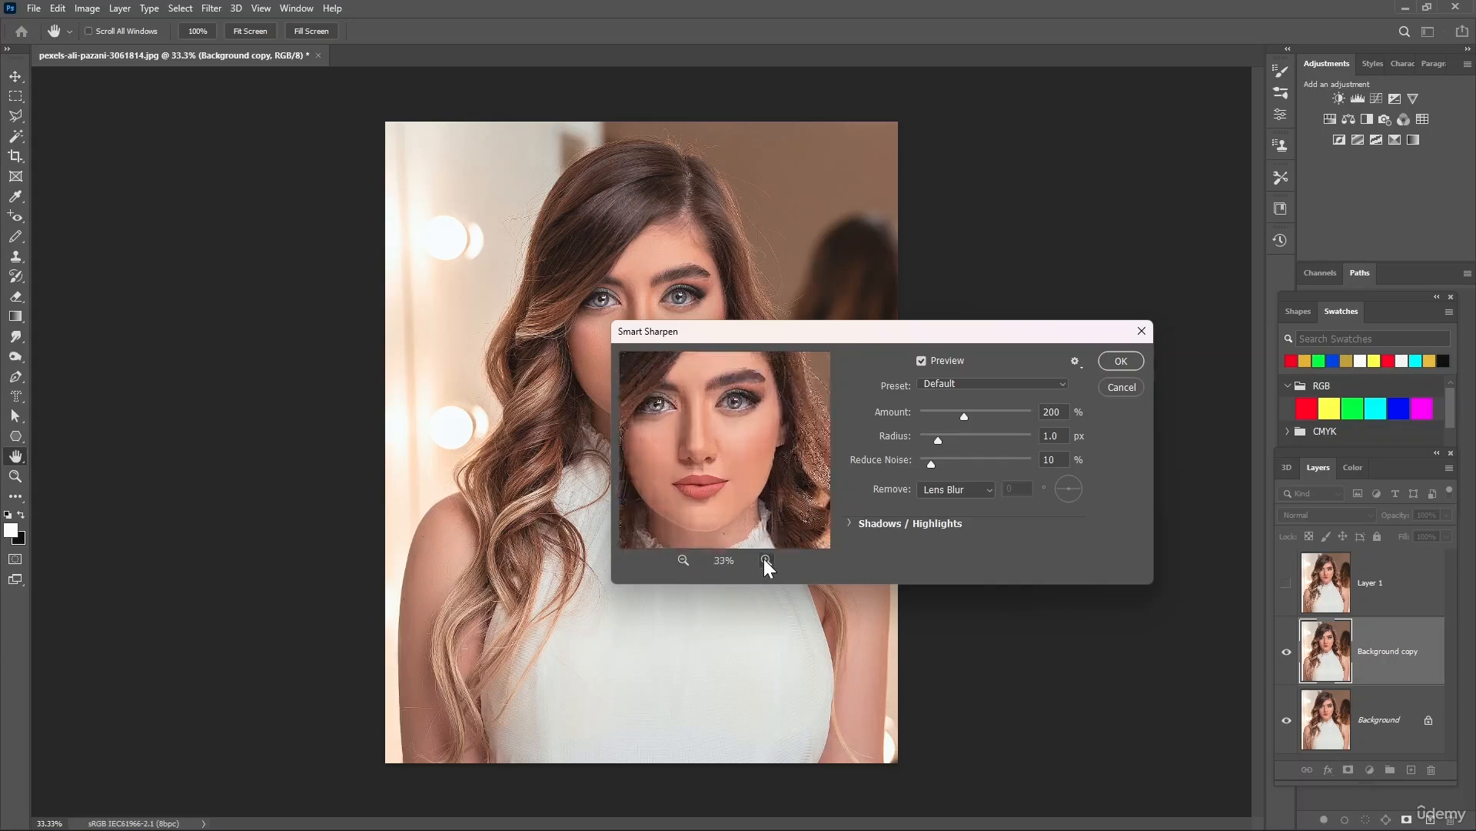
left_click(766, 560)
left_click(766, 560)
left_click_drag(723, 481, 751, 440)
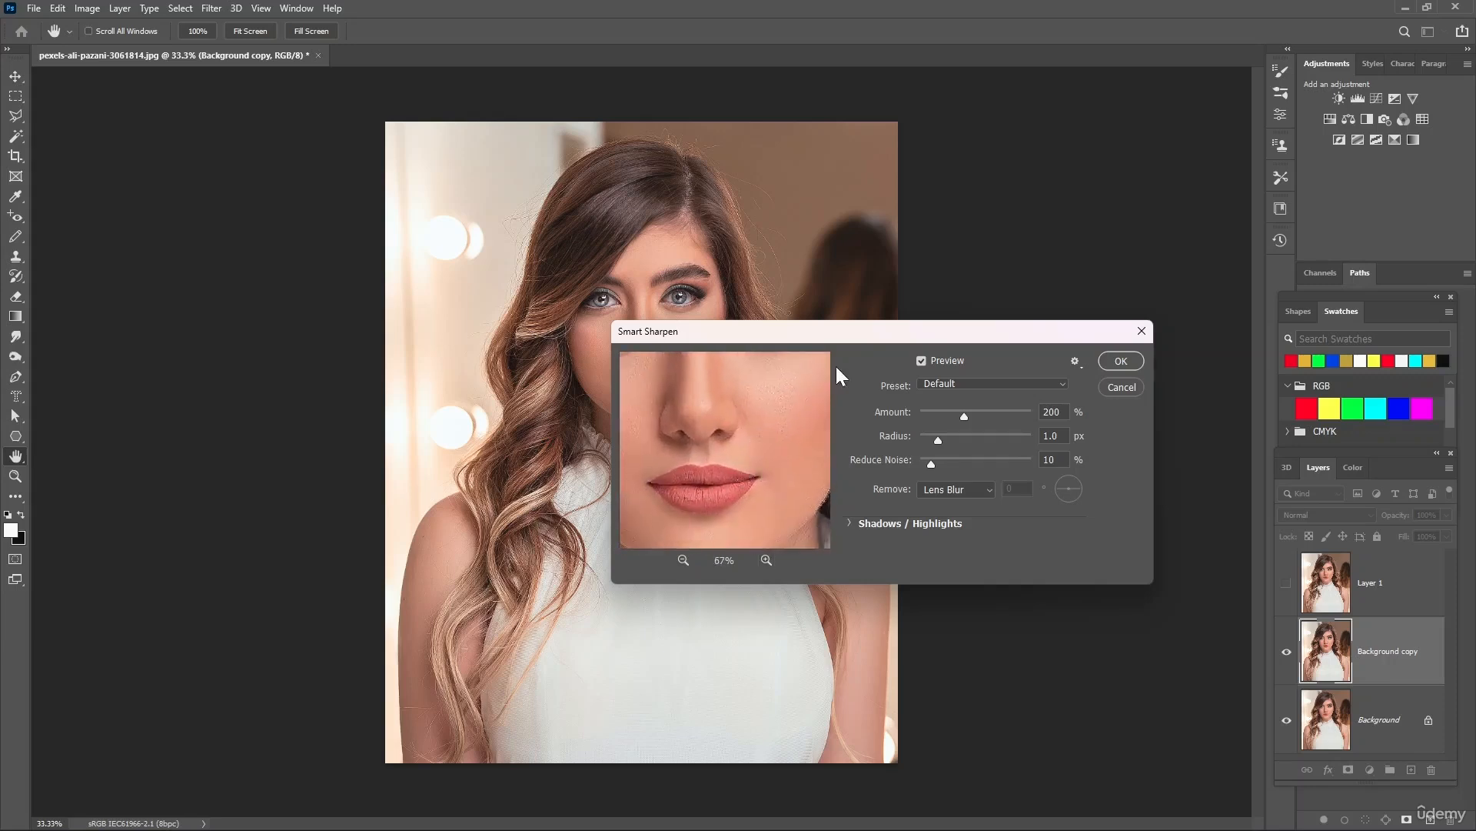
left_click(885, 317)
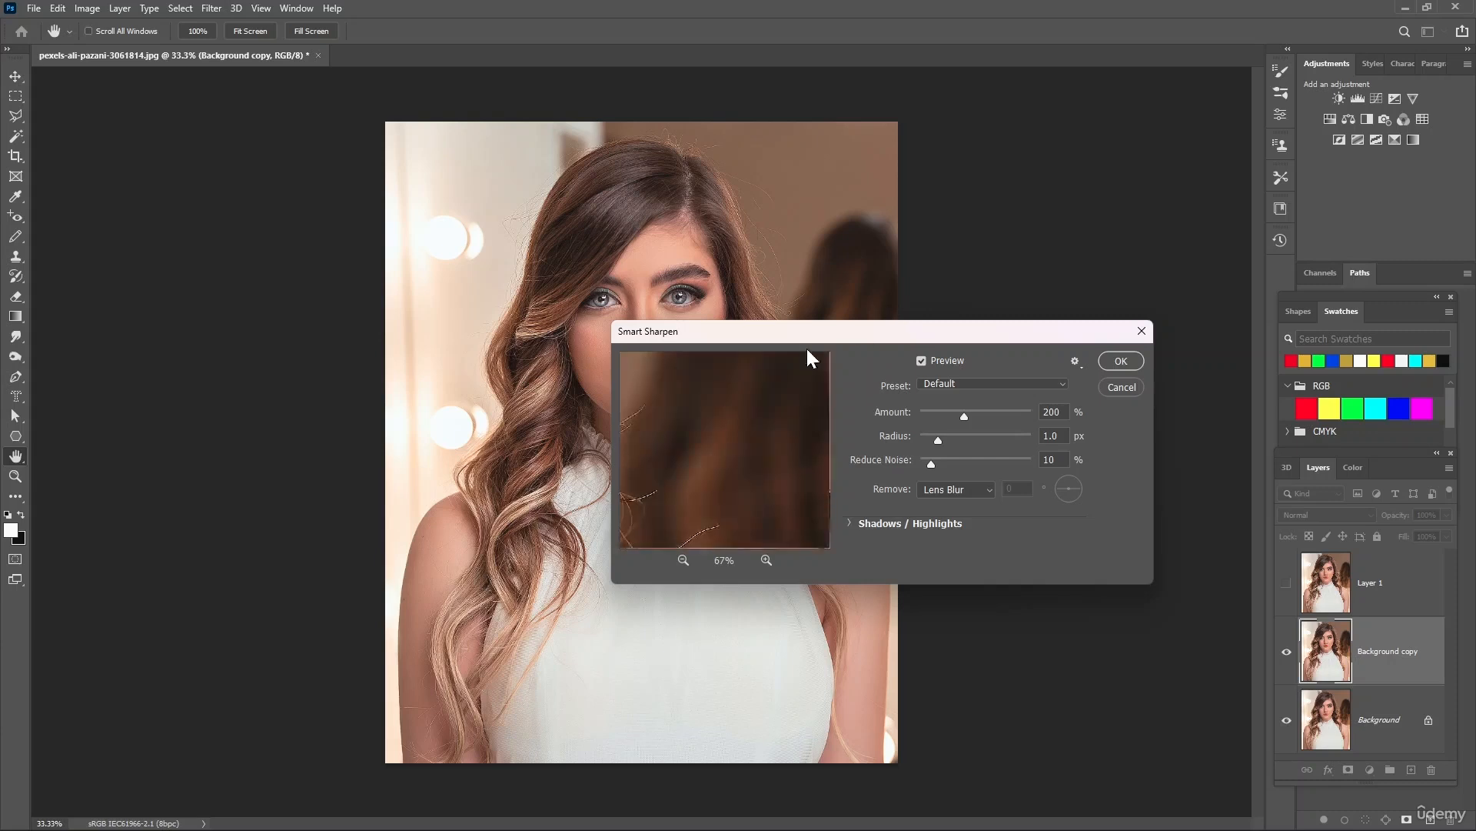
left_click_drag(718, 482, 770, 462)
left_click_drag(646, 511, 823, 520)
Move the Smart Sharpen dialog off the face and set amount 152%, radius 7.5 px and noise reduction 79%
left_click_drag(983, 329, 369, 239)
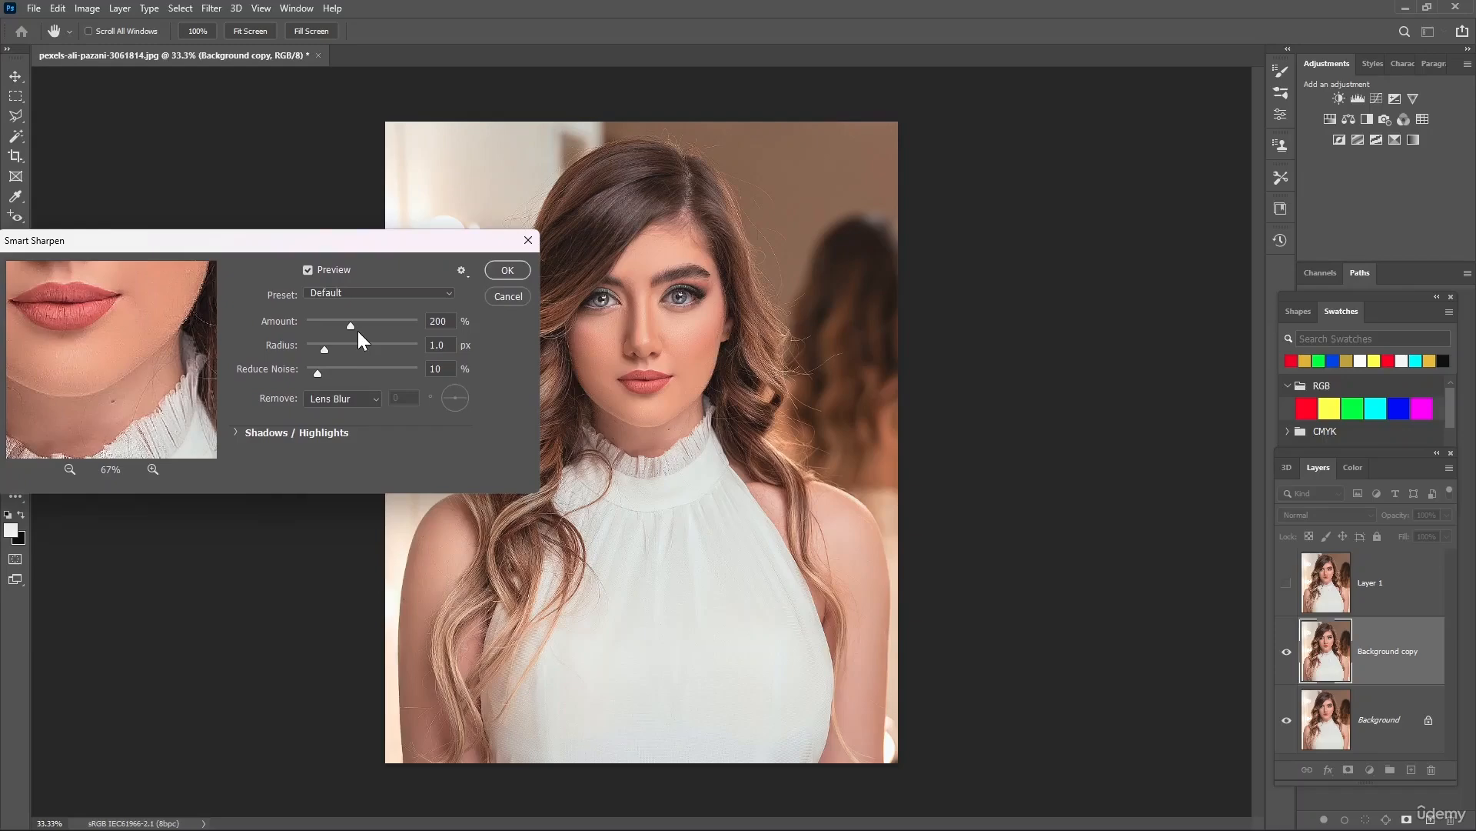
left_click_drag(357, 330, 377, 331)
left_click(358, 357)
left_click_drag(377, 325, 394, 380)
left_click(316, 372)
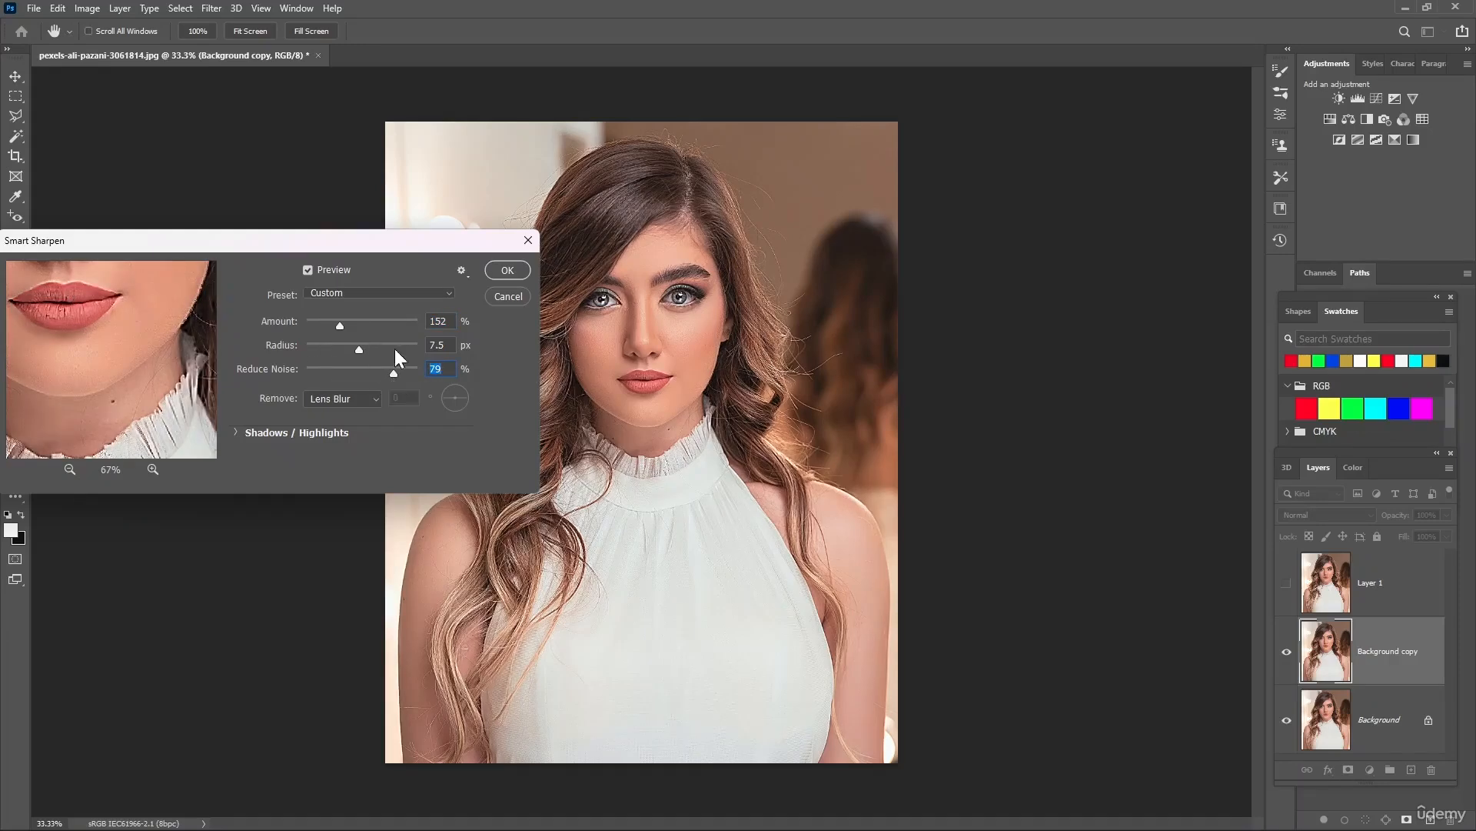
Try the Gaussian Blur and Motion Blur removal types, settle on Gaussian Blur, and apply the Smart Sharpen filter
left_click(368, 399)
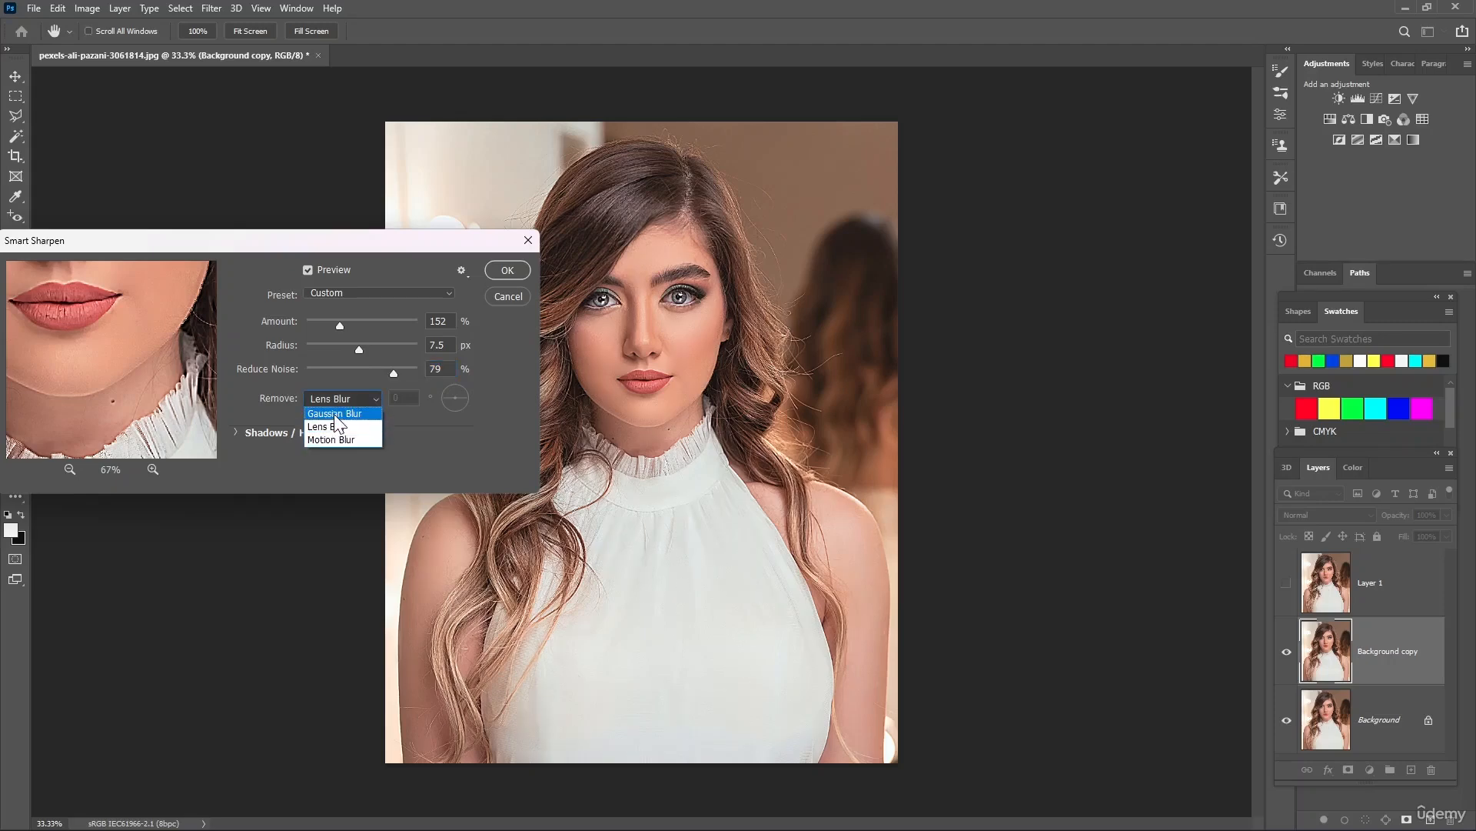
left_click(336, 415)
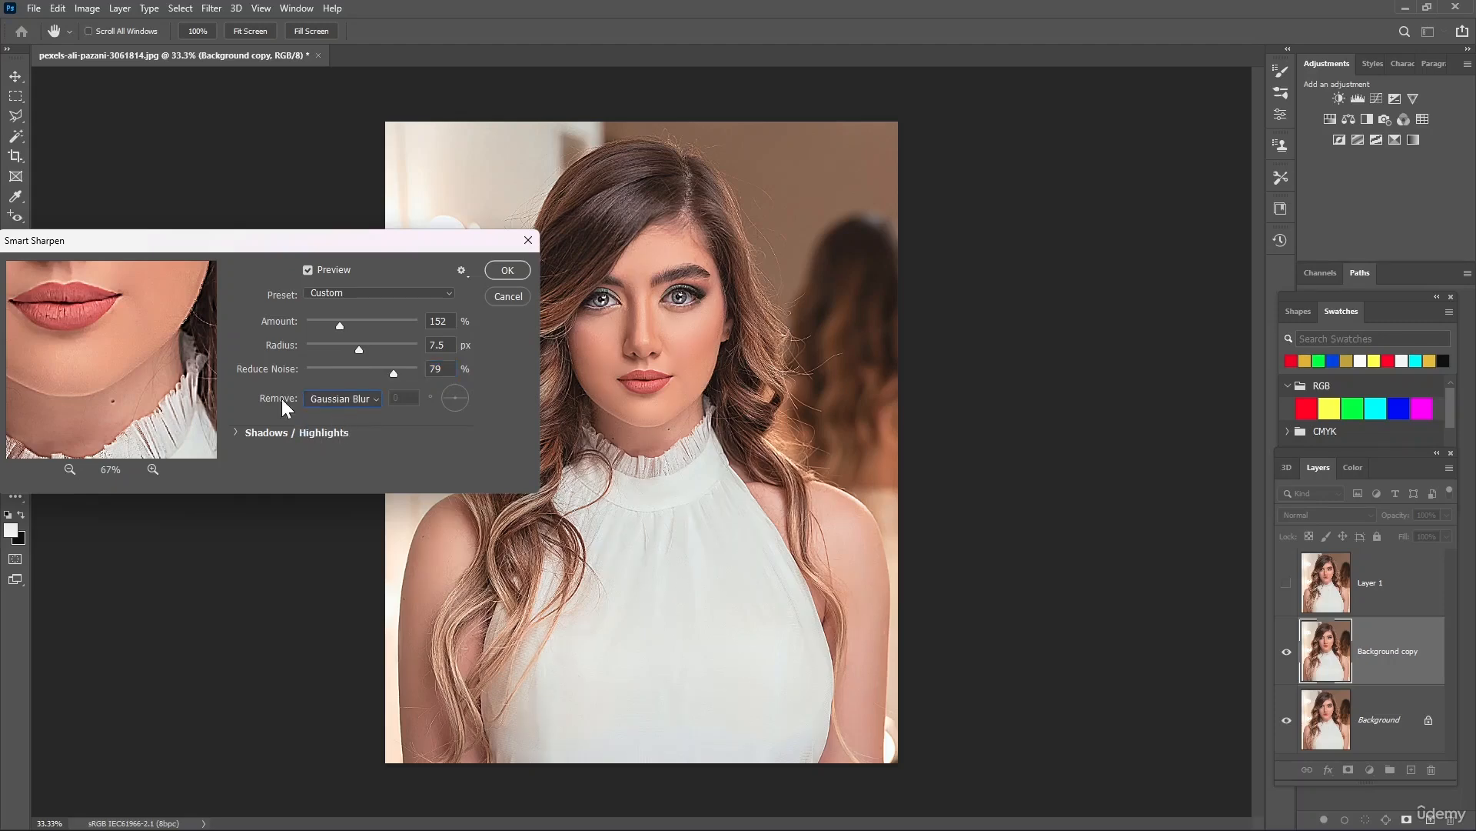
left_click(376, 400)
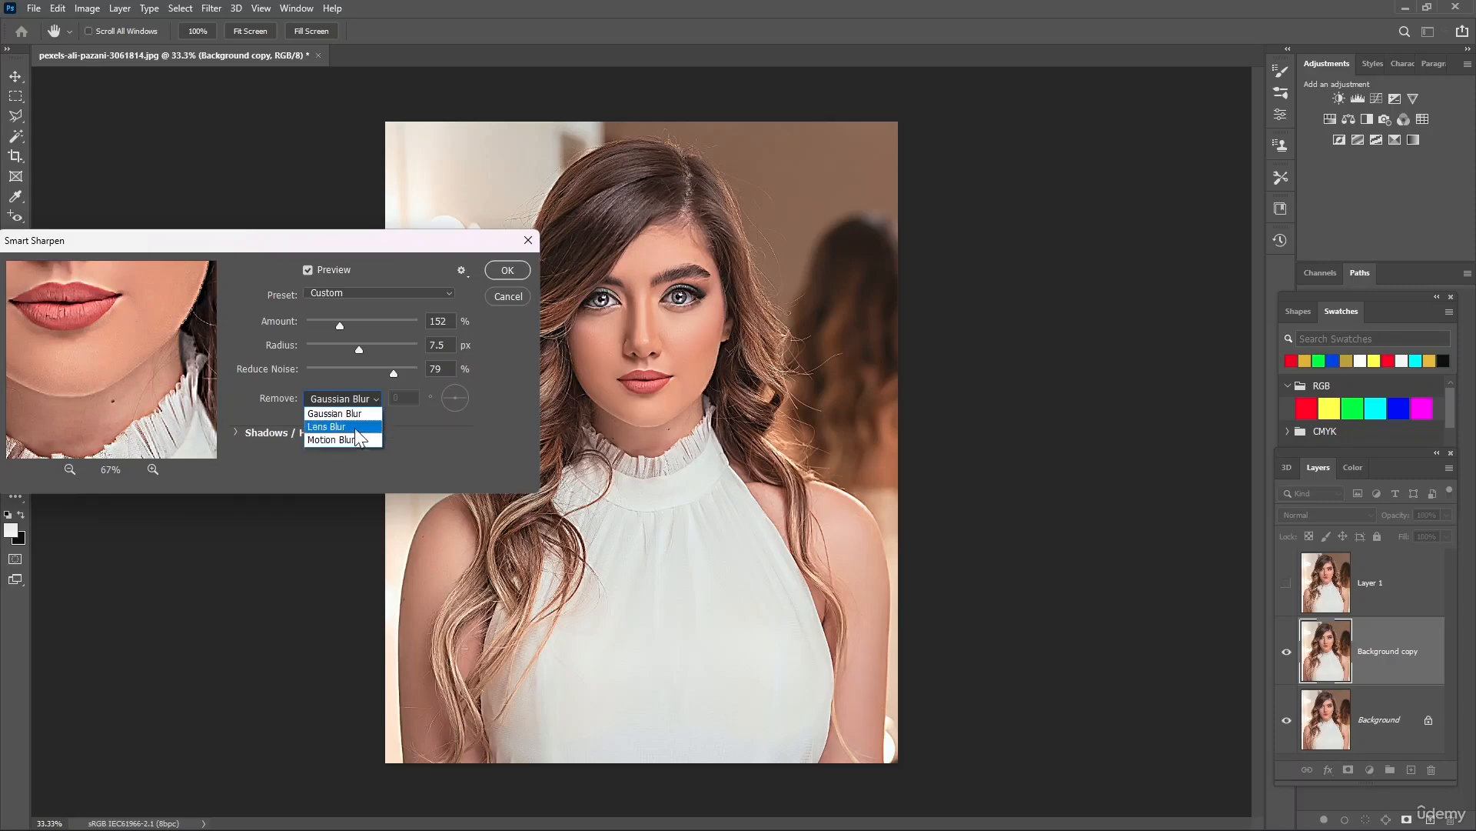
left_click(344, 443)
left_click(373, 403)
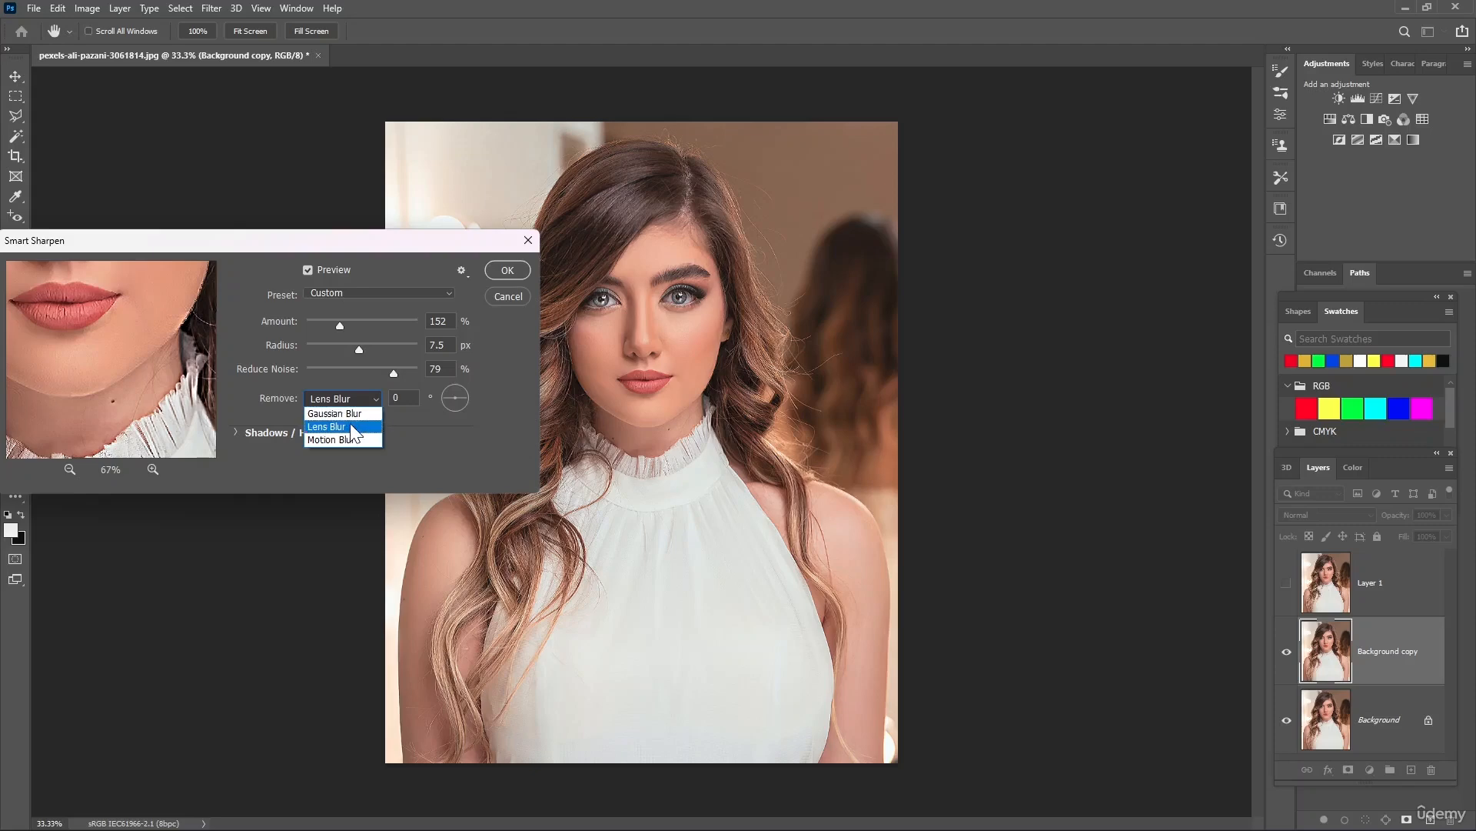
left_click(351, 414)
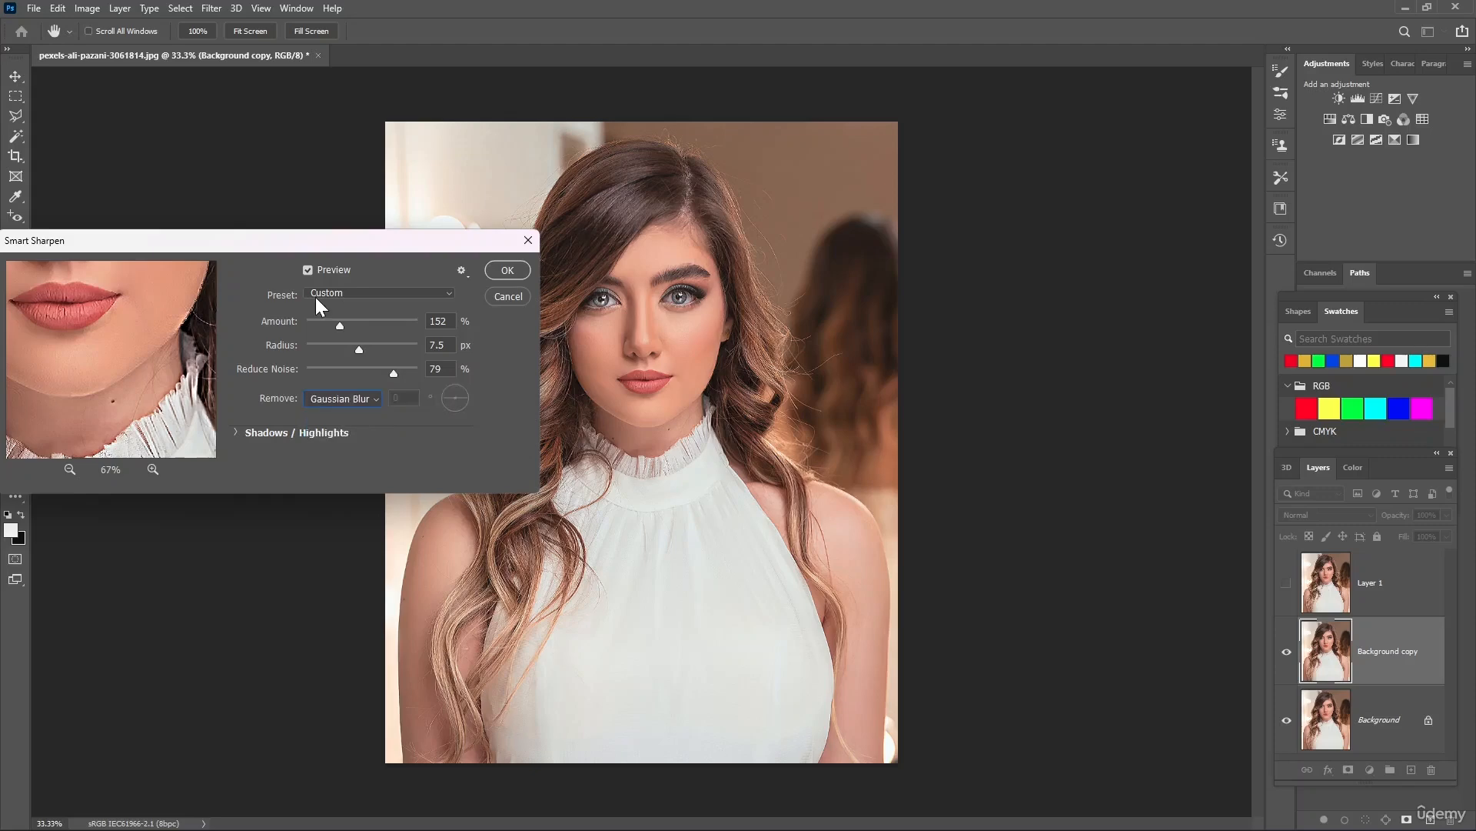
left_click(507, 271)
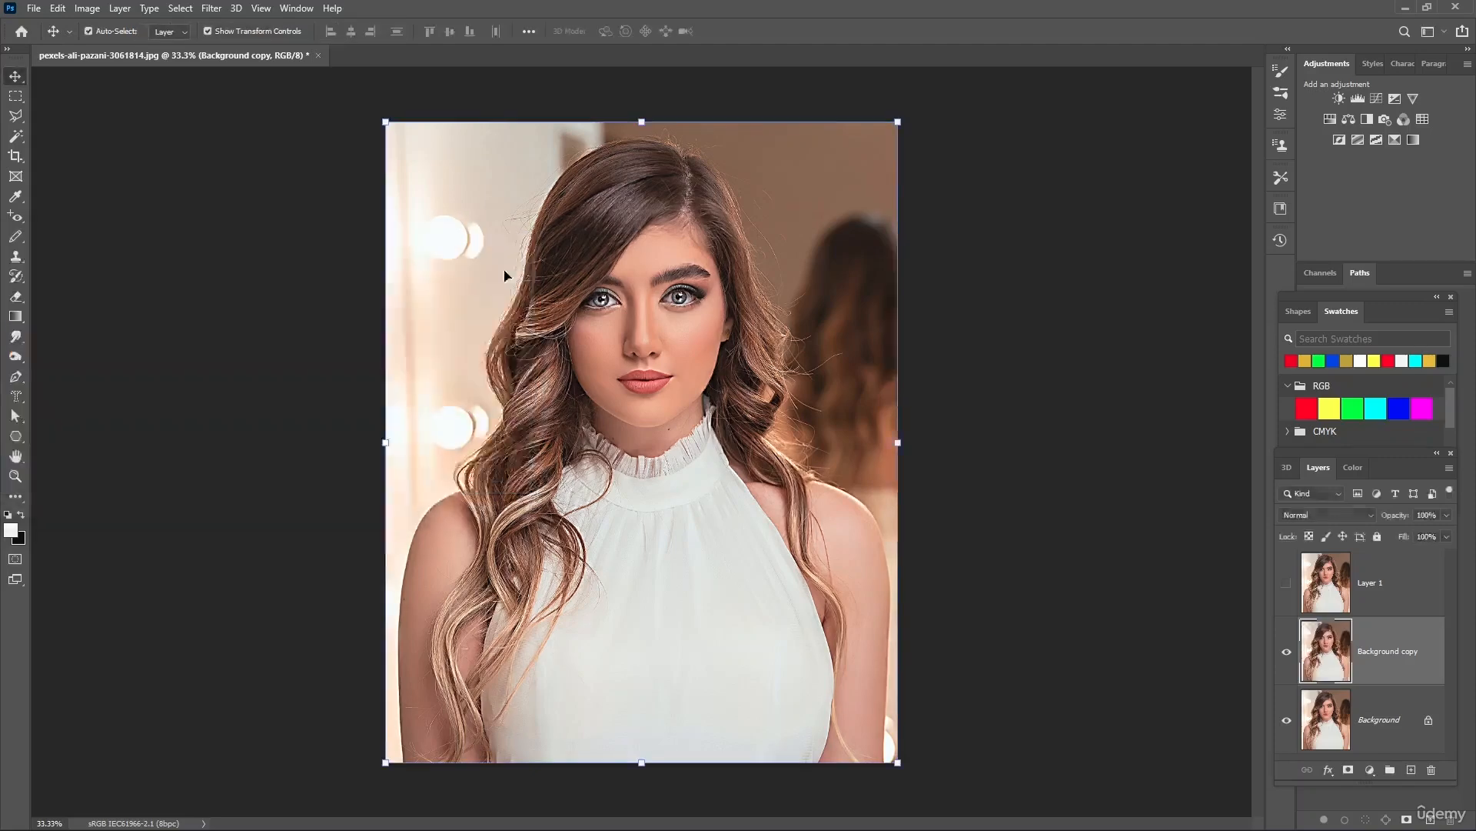
Toggle the visibility of the Background copy layer to compare the Smart Sharpen result with the original
left_click(1285, 653)
left_click(1288, 654)
left_click(1288, 653)
left_click(1290, 655)
Duplicate the Background layer as Background copy 2, hide Background copy, and keep the new duplicate selected
right_click(1367, 714)
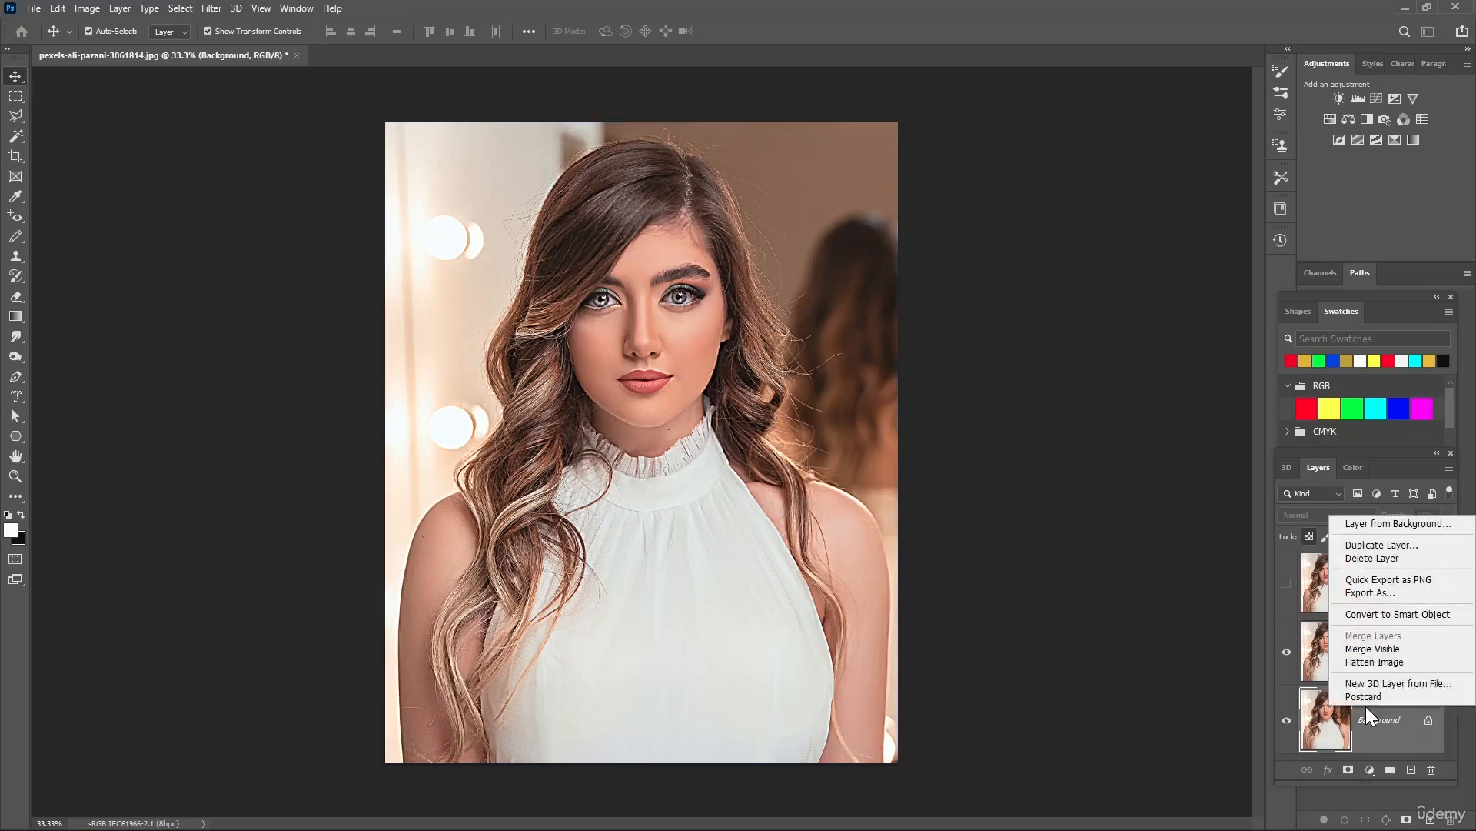
left_click(1377, 546)
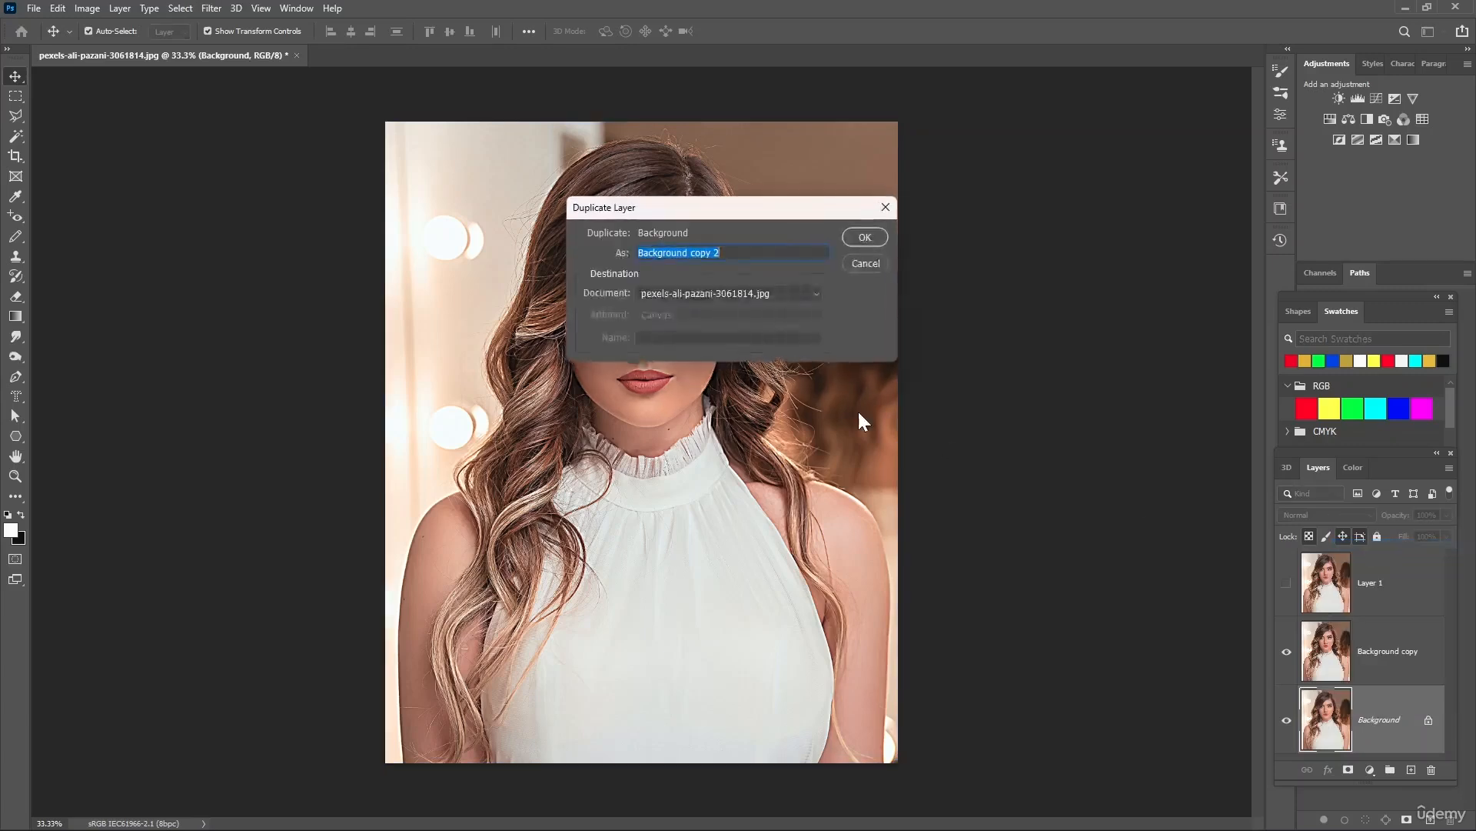
left_click(864, 237)
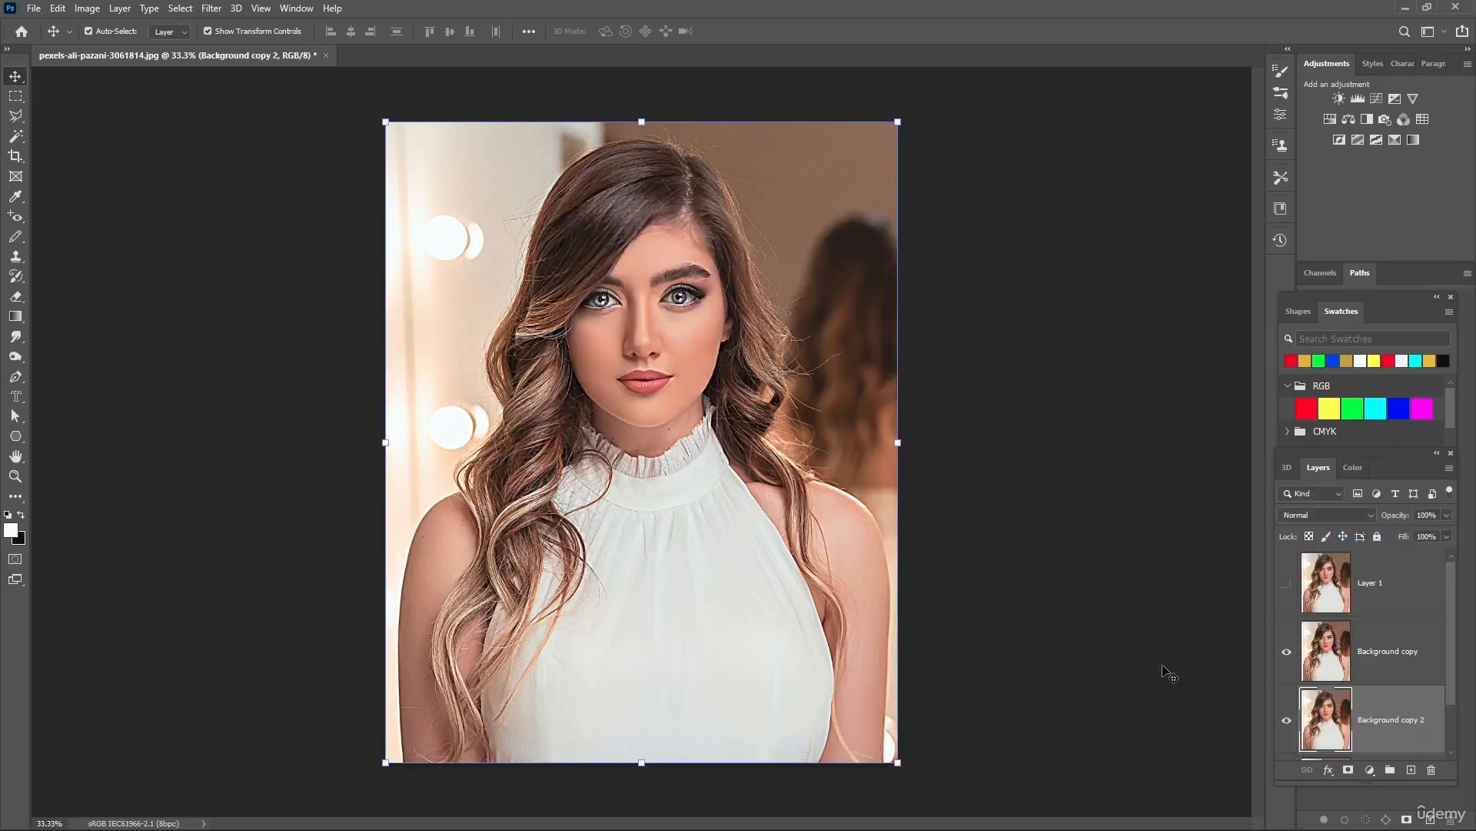
left_click(1287, 651)
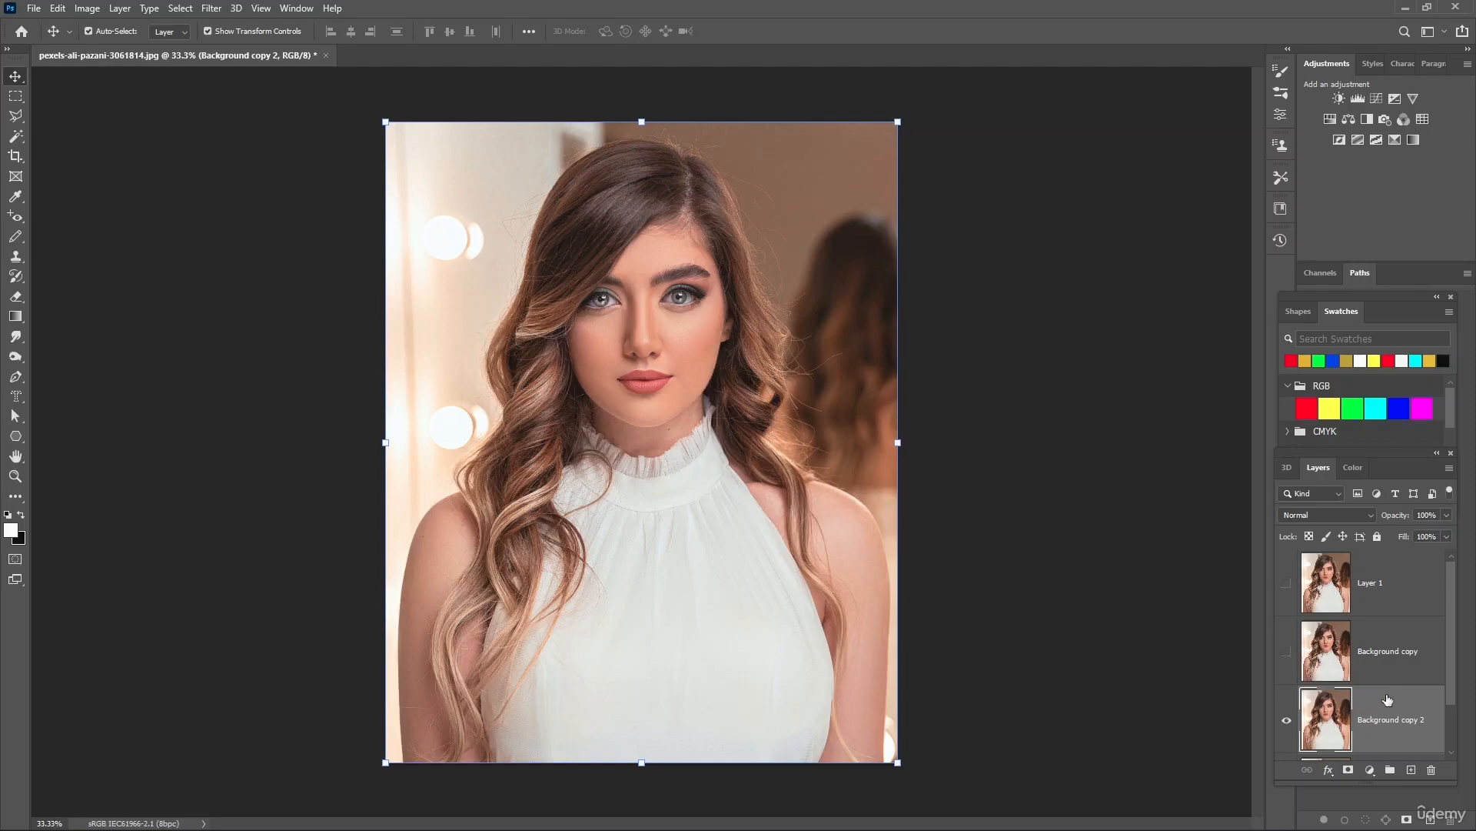
scroll(1389, 700, "down", 1)
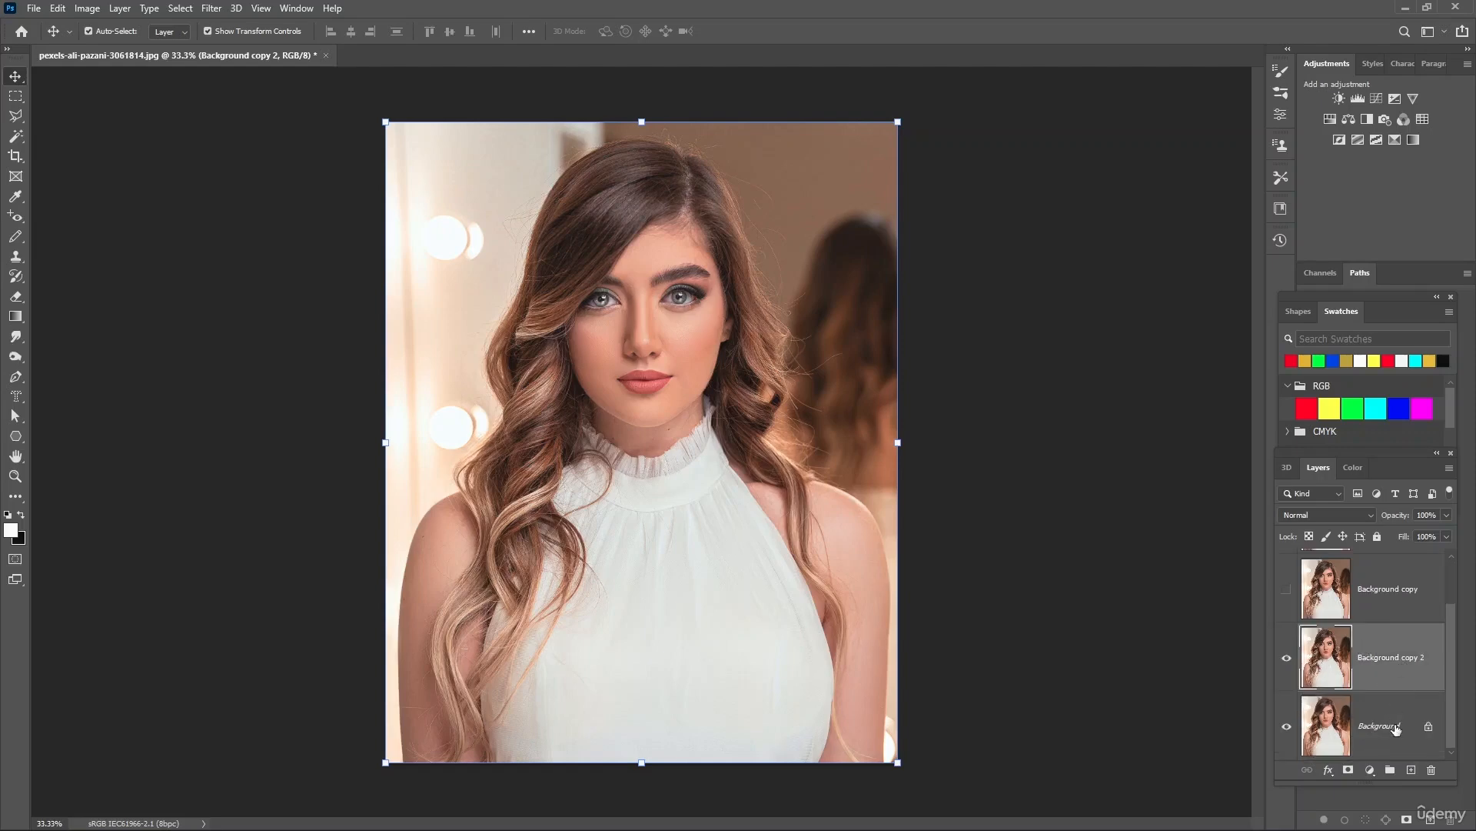
left_click(1397, 729)
left_click(1401, 659)
Open the High Pass filter on the Background copy 2 layer
left_click(191, 8)
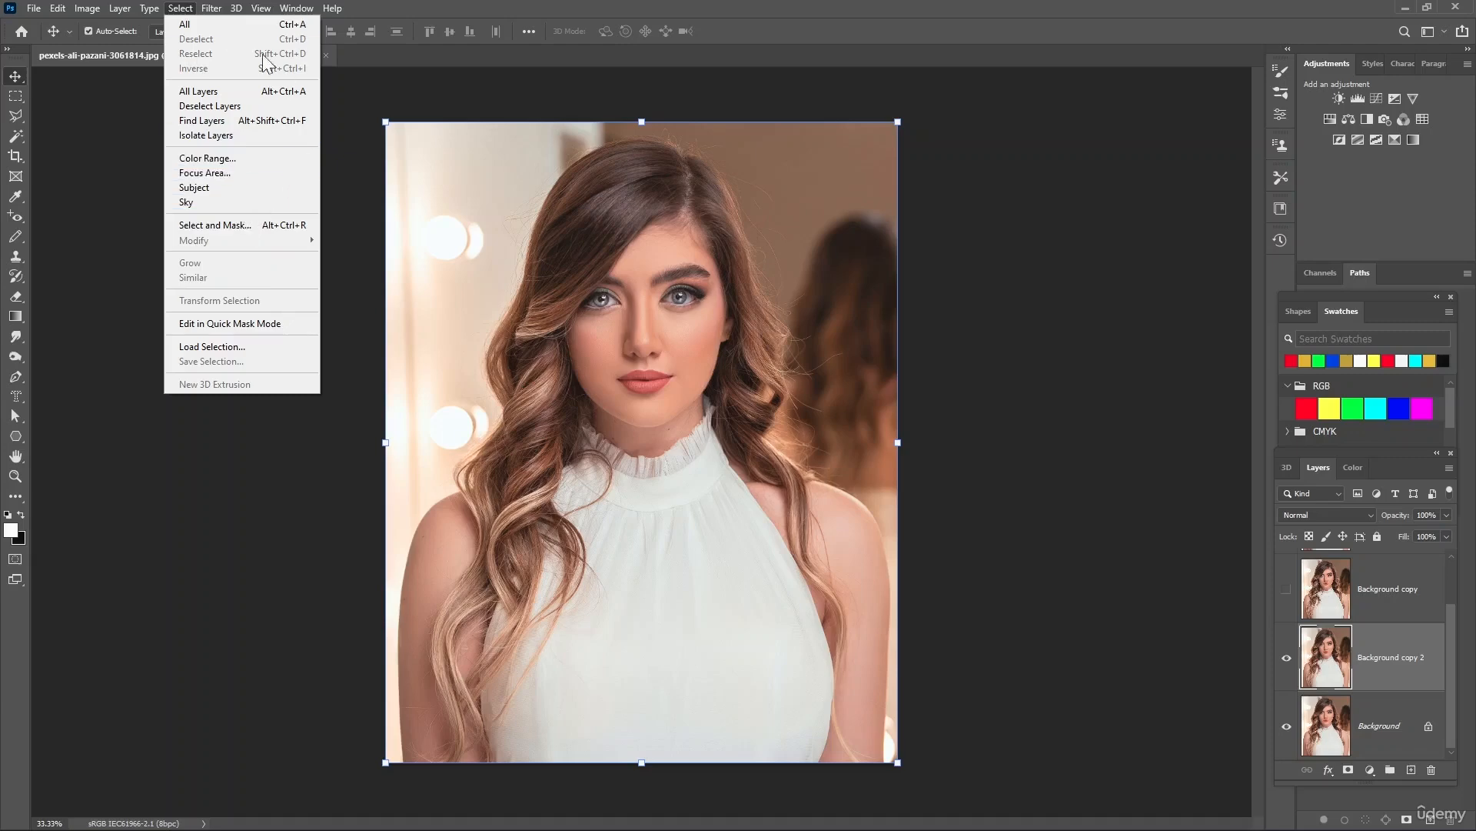
left_click(211, 8)
left_click(211, 9)
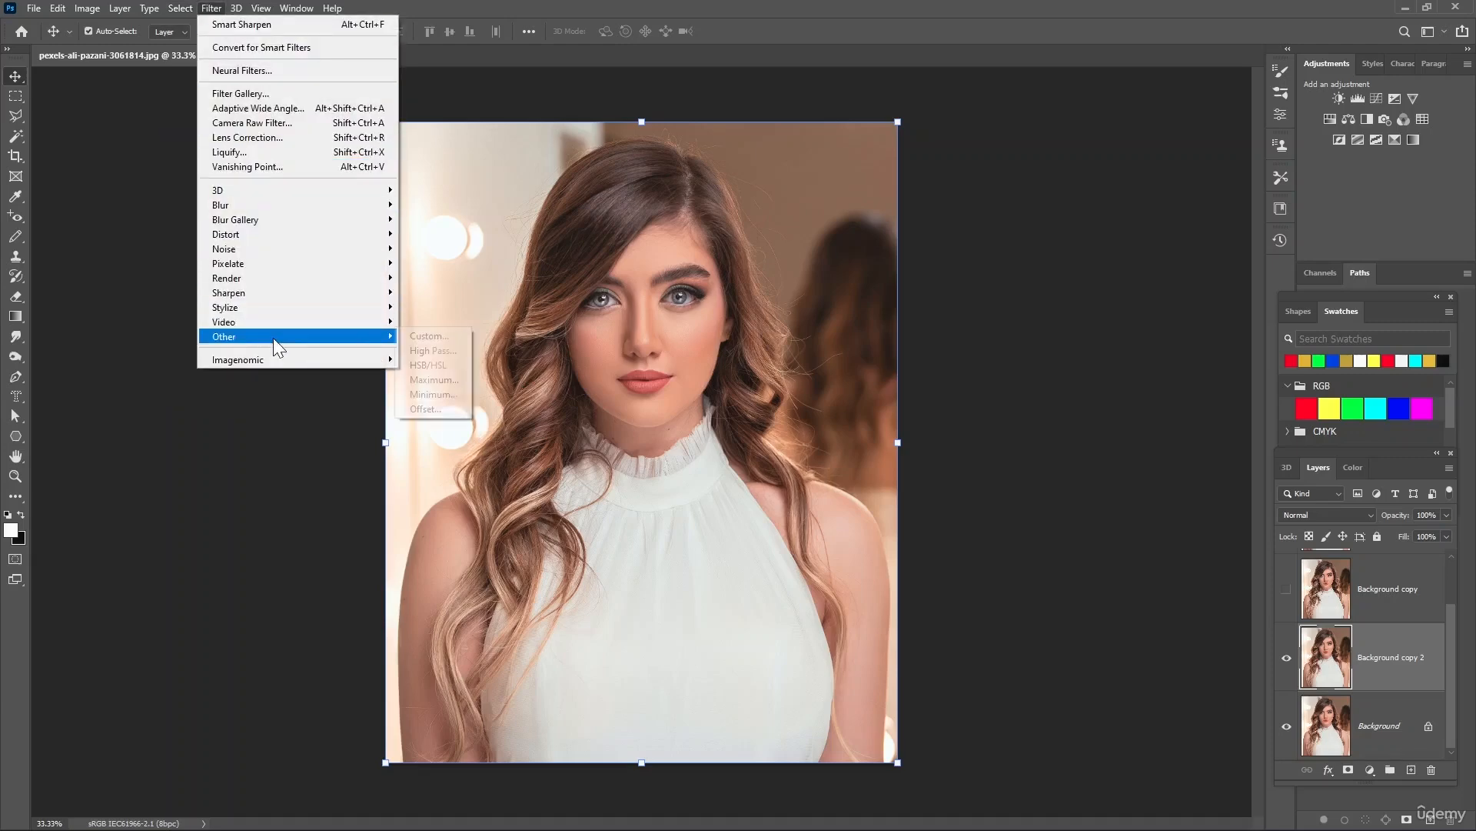
mouse_move(274, 338)
left_click(446, 354)
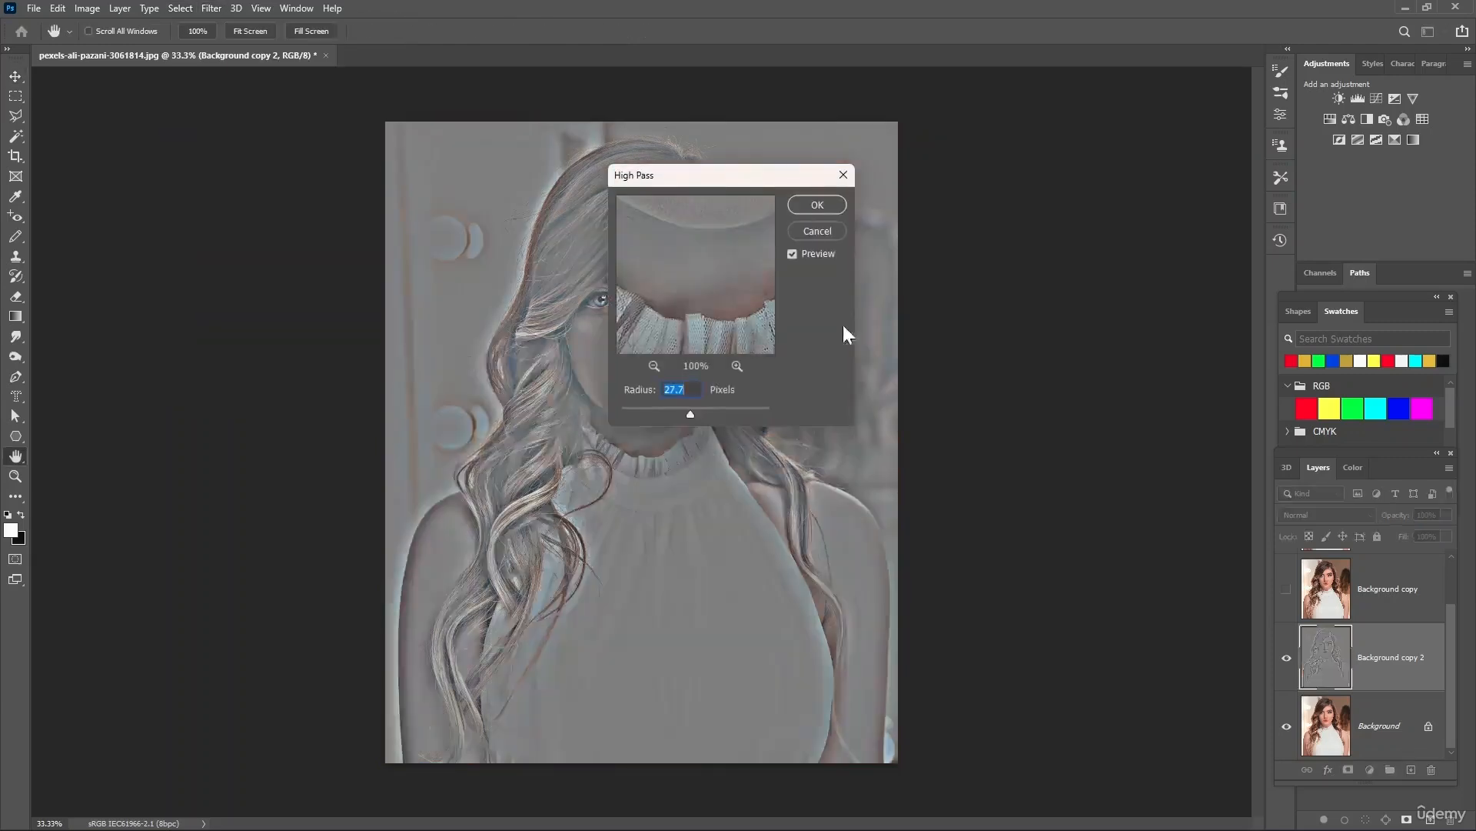
Move the High Pass dialog off the face, preview the eye, set the radius to 202.1 pixels, and apply the filter
mouse_move(689, 407)
left_mouse_down()
mouse_move(672, 407)
mouse_move(709, 413)
left_mouse_up()
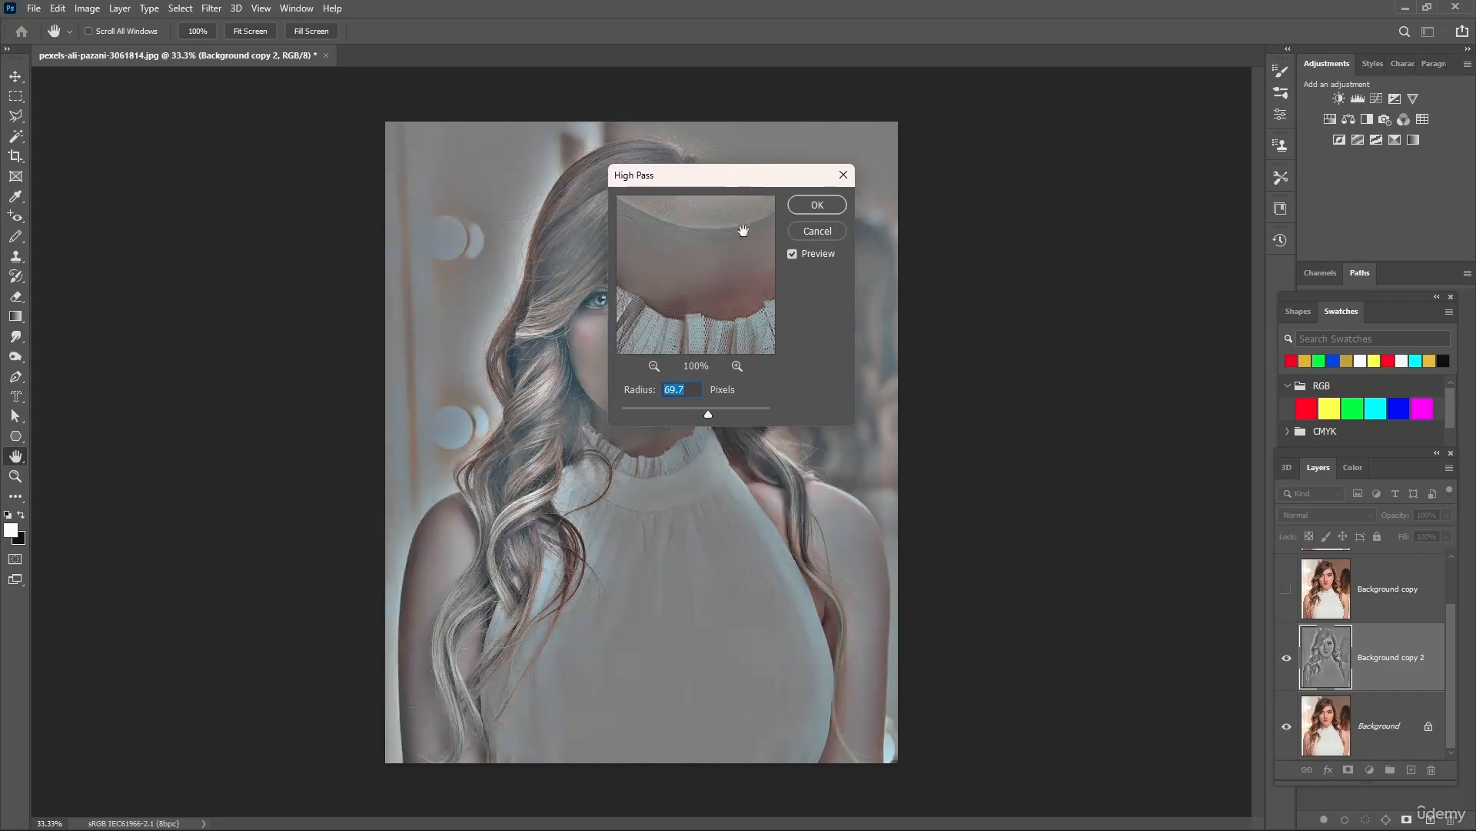
left_click_drag(738, 178, 338, 174)
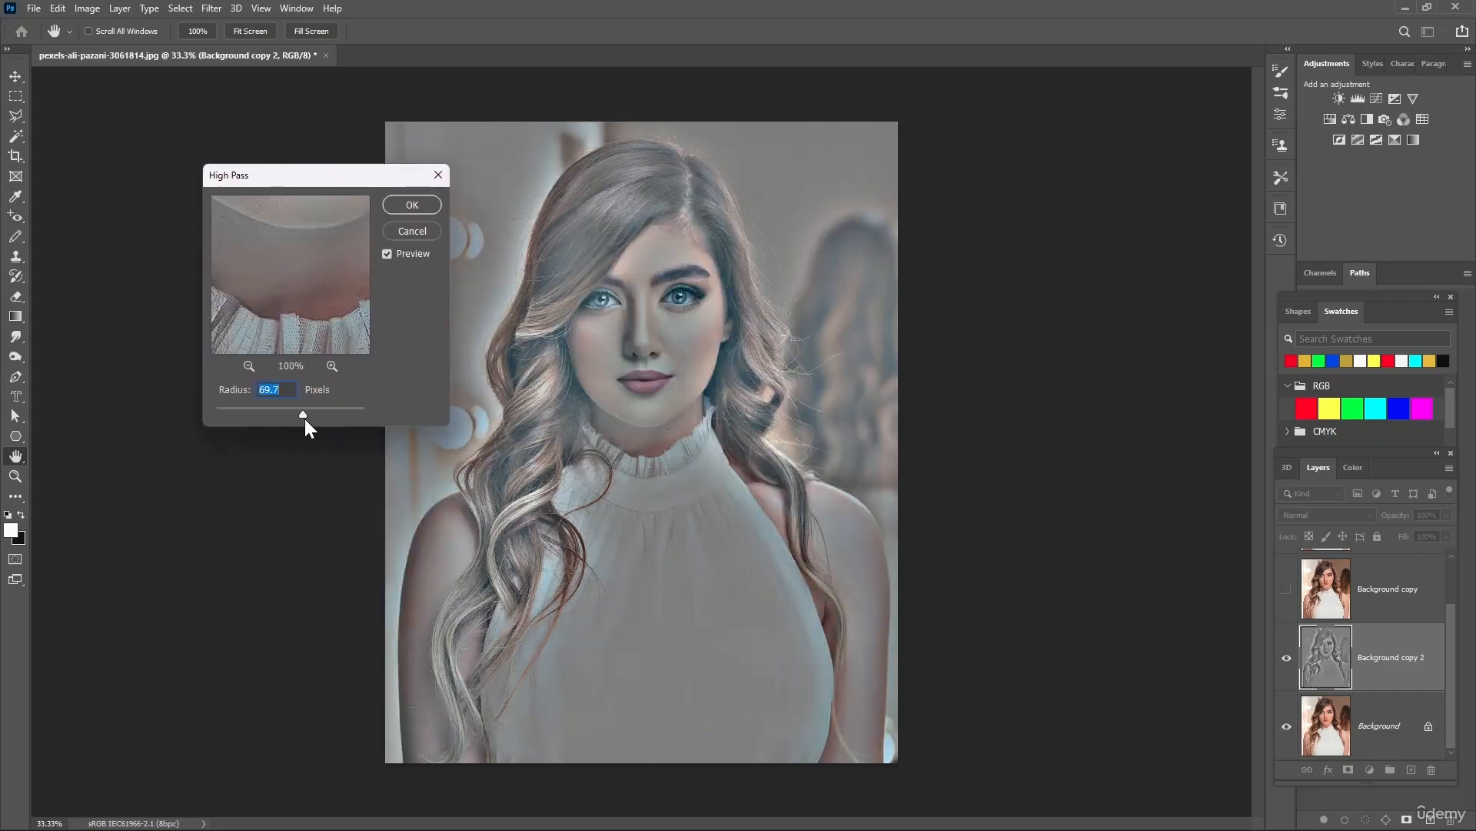
left_click_drag(302, 414, 363, 414)
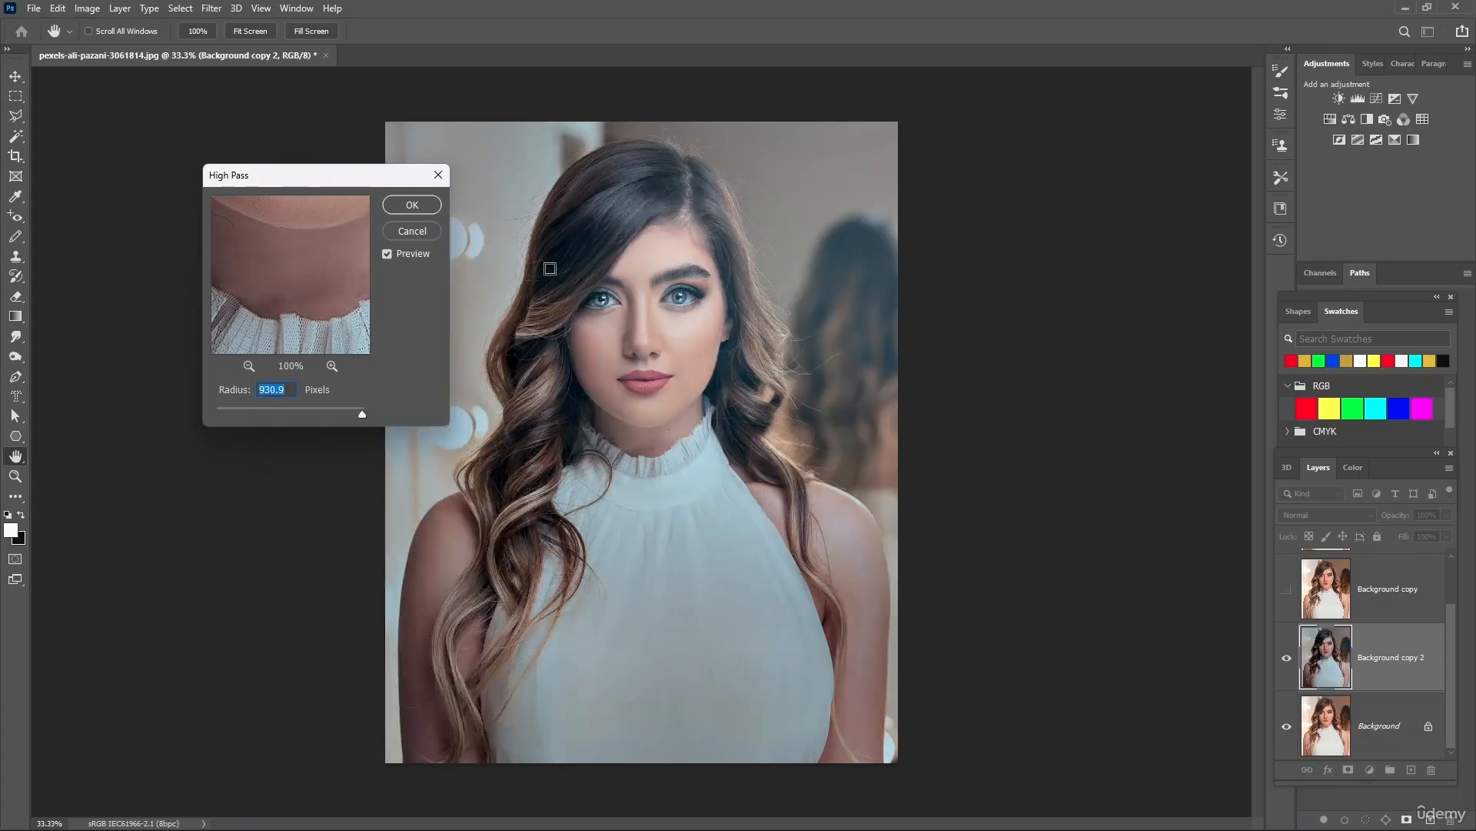
left_click(608, 303)
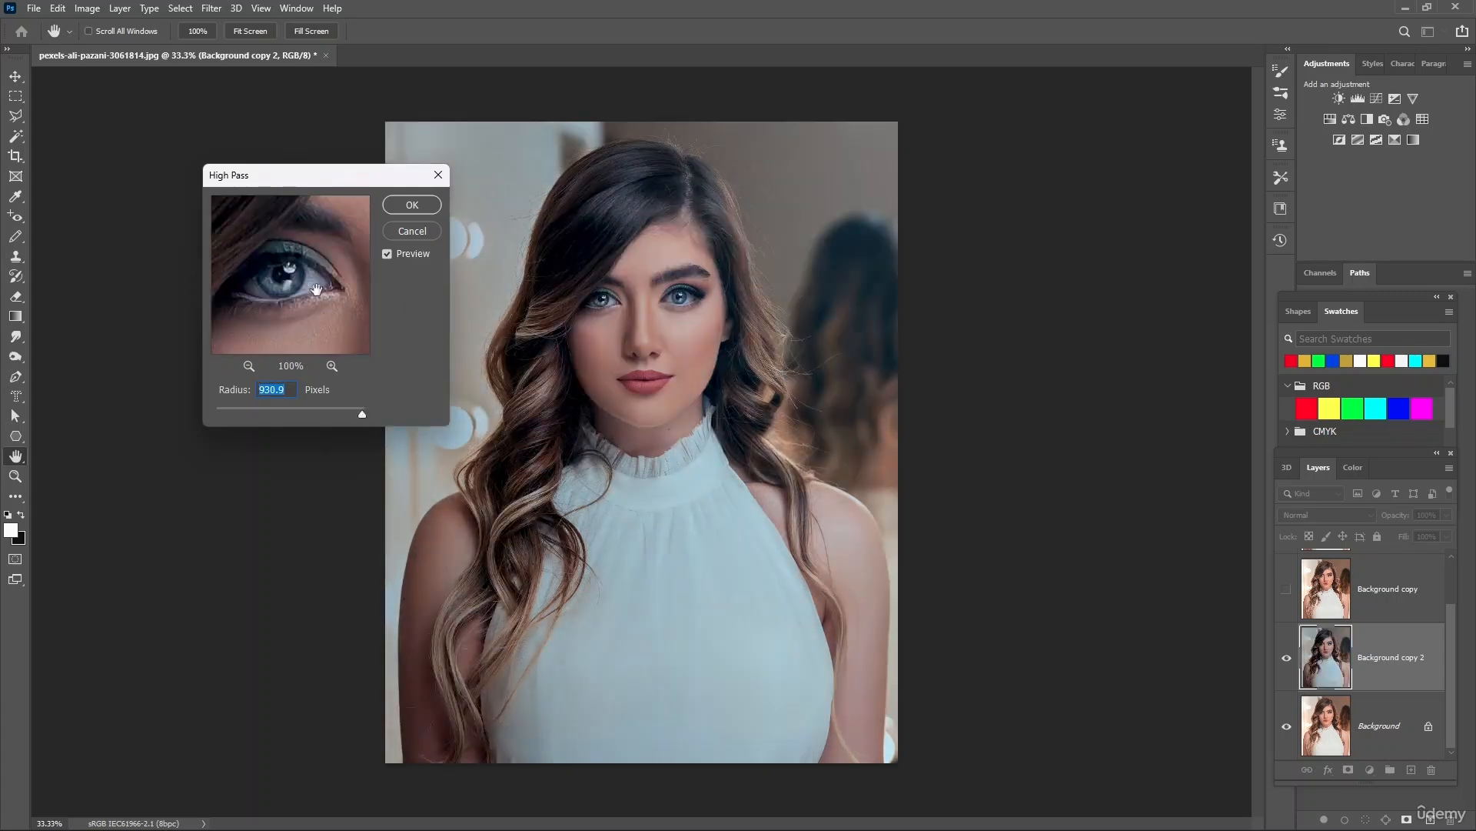
left_click_drag(359, 409, 343, 408)
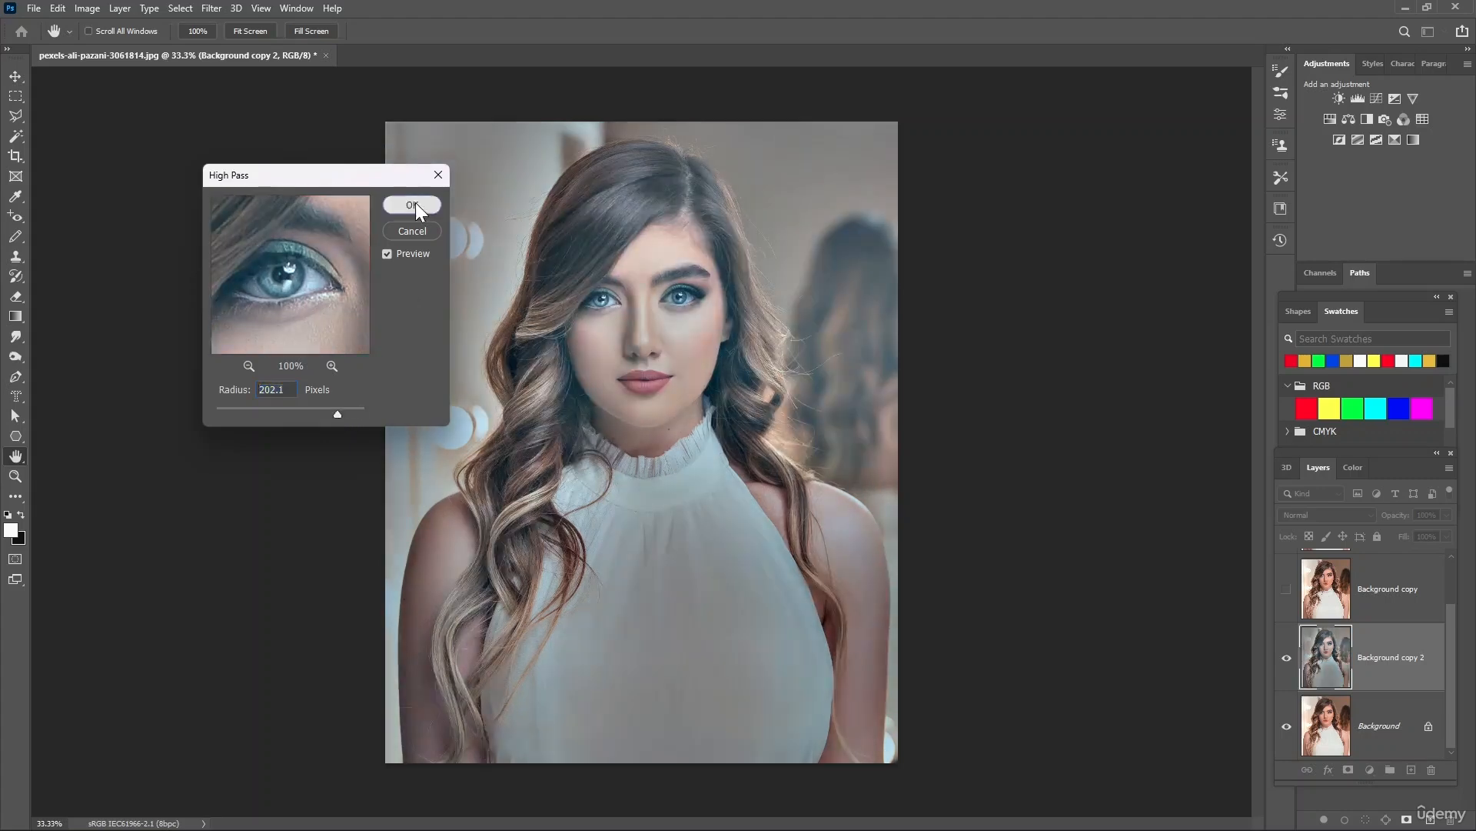
left_click(413, 205)
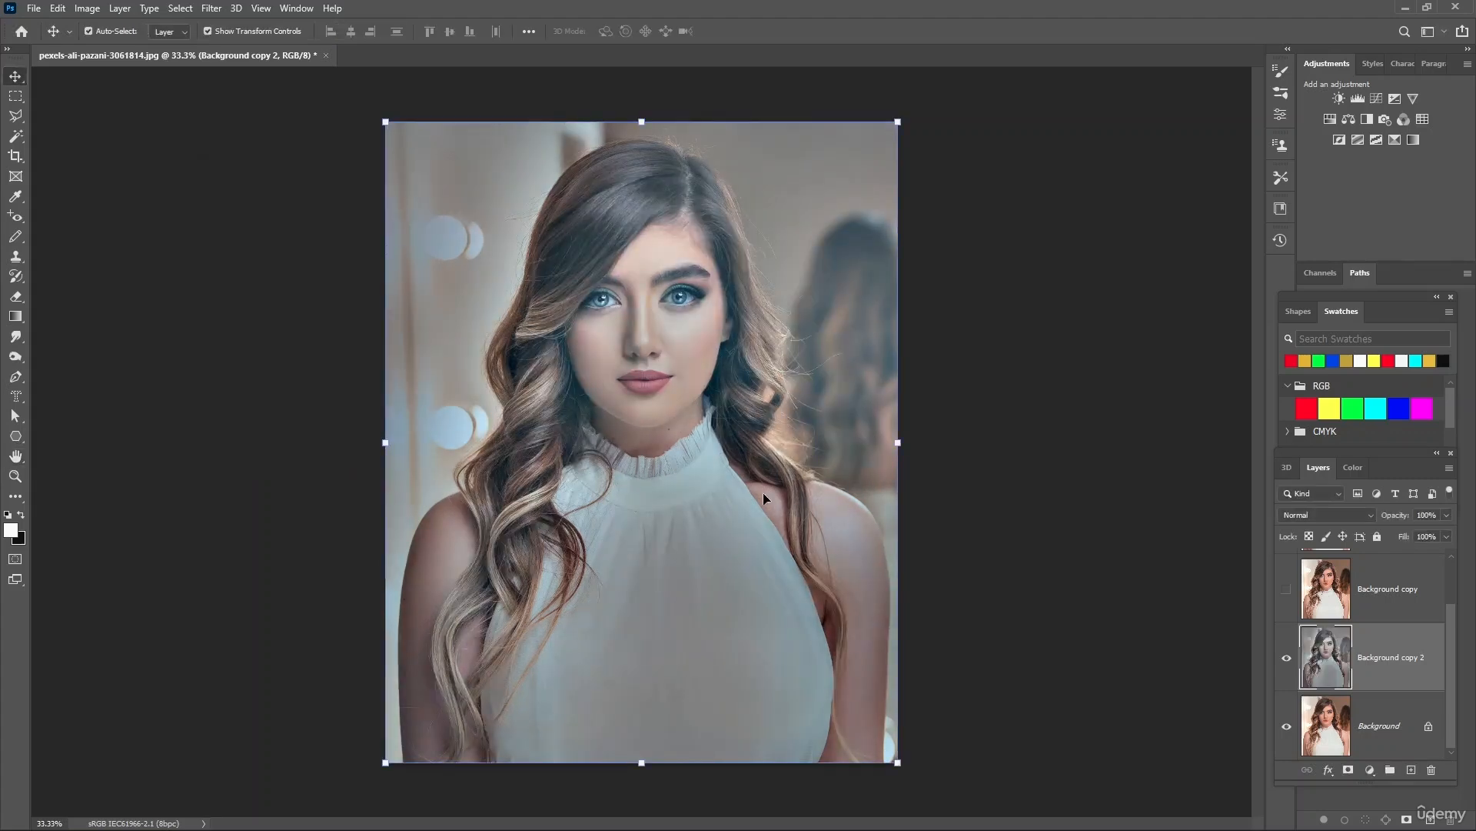
Toggle the visibility of the Background copy 2 layer to compare the High Pass result with the original
left_click(1286, 726)
left_click(1286, 658)
left_click(1287, 657)
left_click(1286, 658)
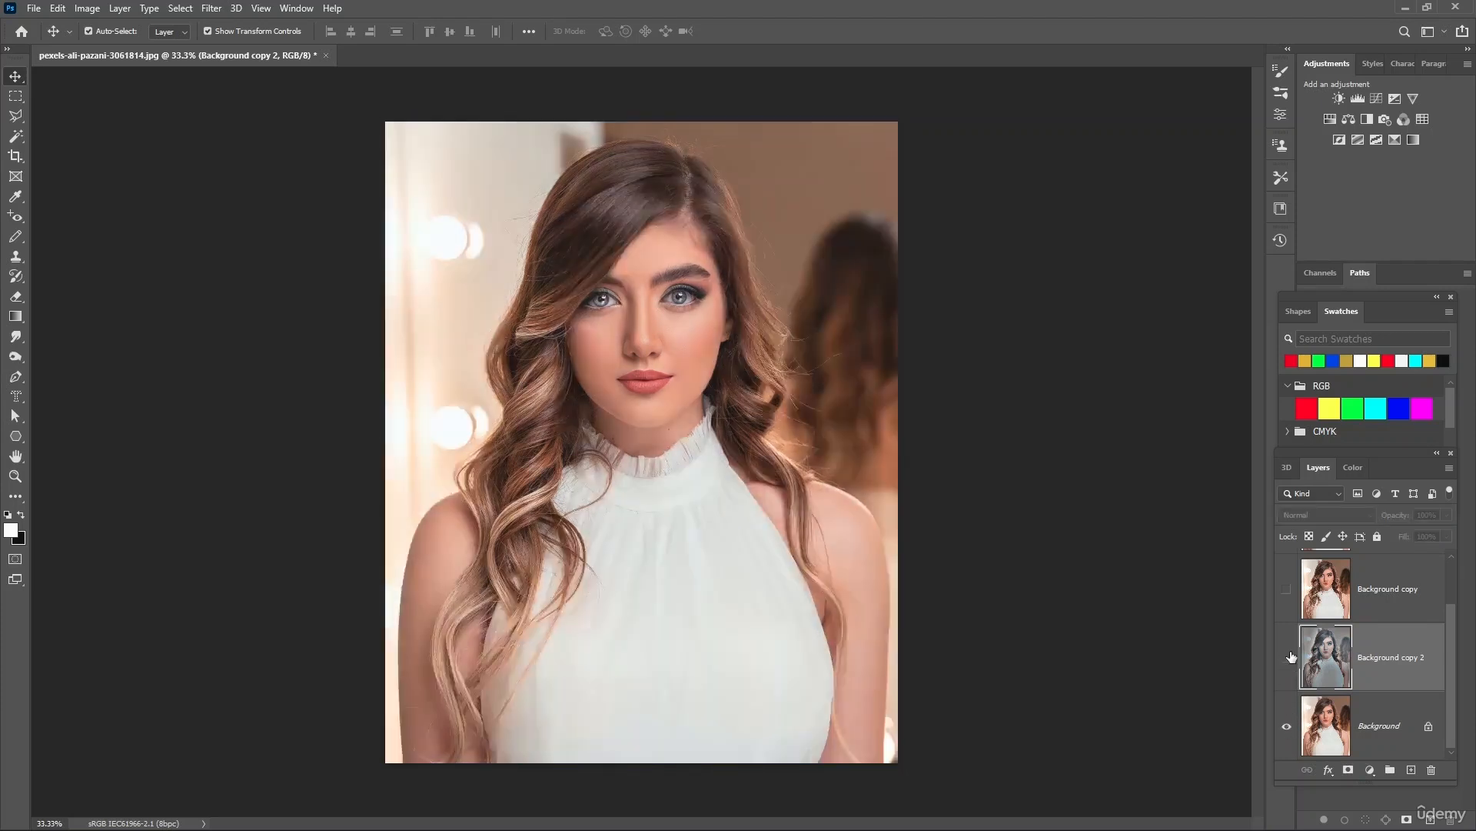
left_click(1287, 658)
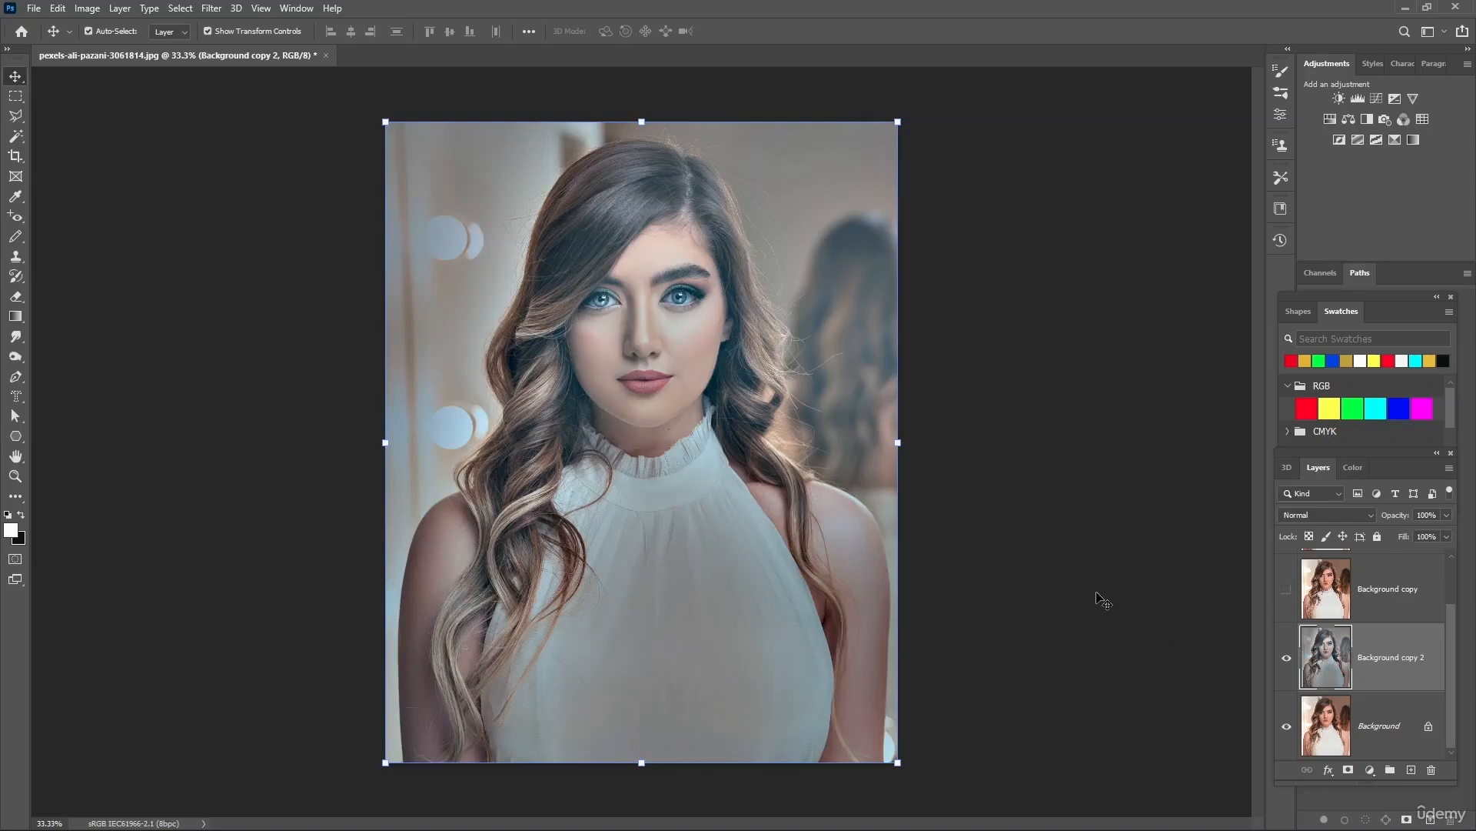